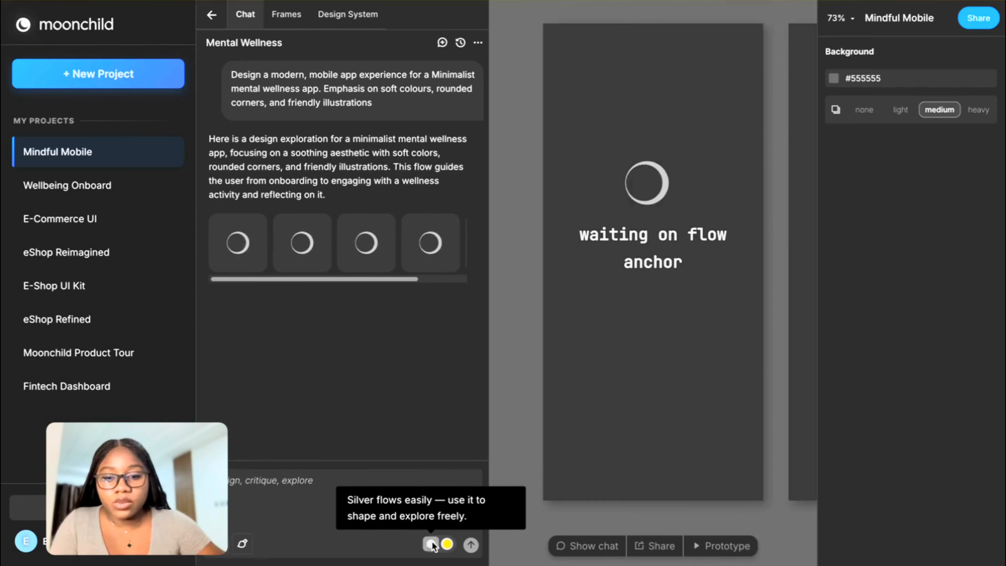
- Check the wellness app frames on the canvas while they are being generated
click(644, 253)
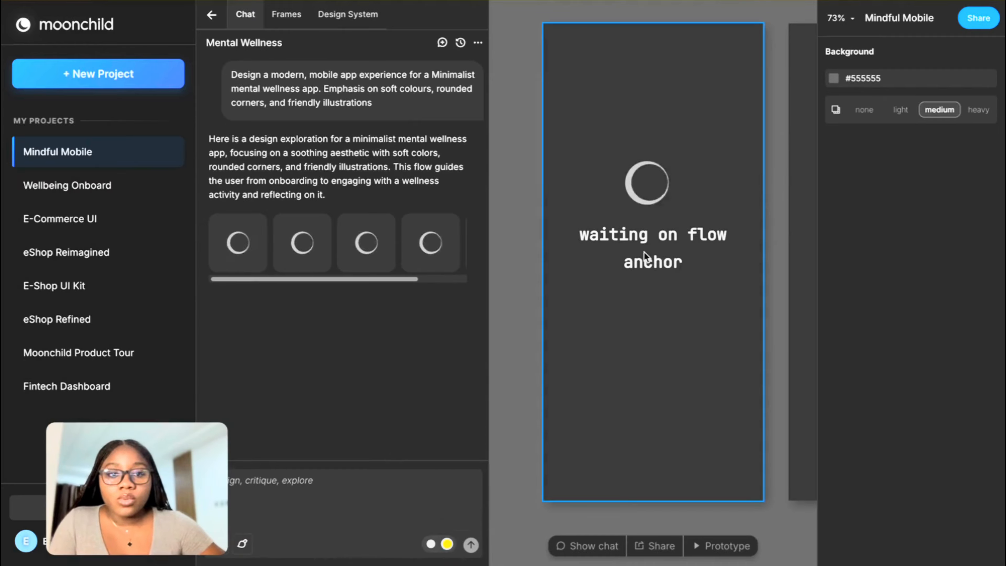
scroll(644, 253, right, 3)
scroll(644, 252, right, 5)
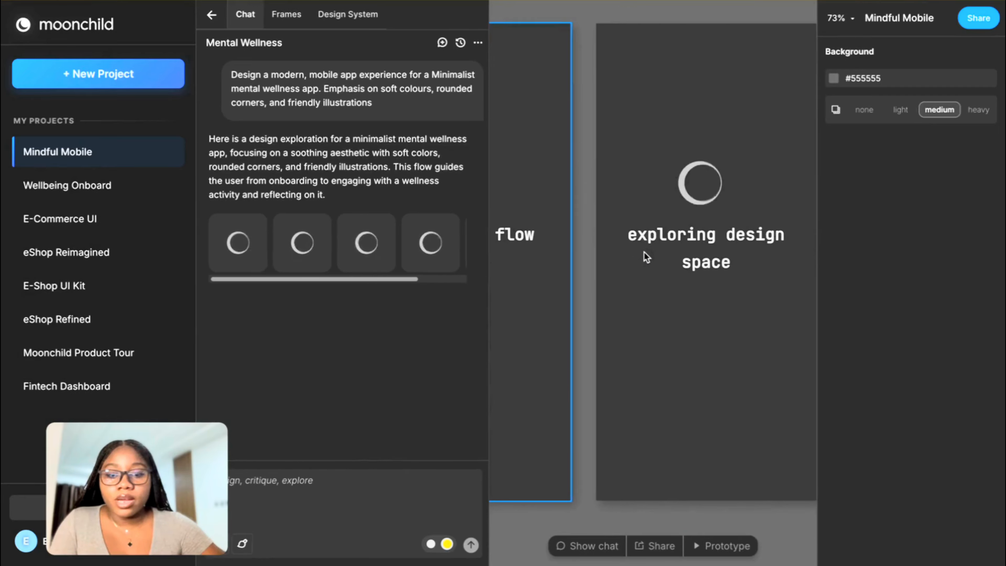
click(612, 257)
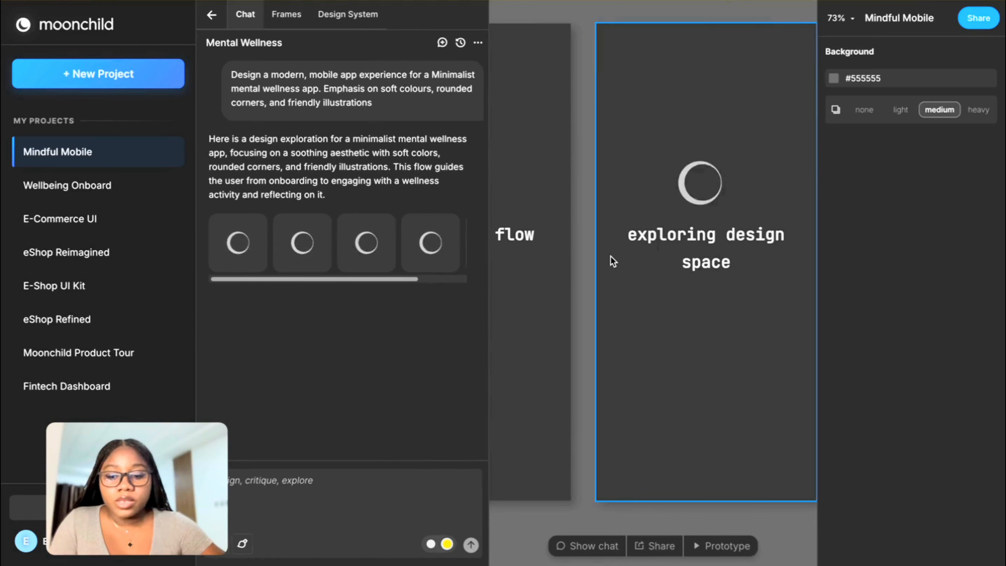
scroll(613, 261, down, 5)
scroll(611, 256, down, 4)
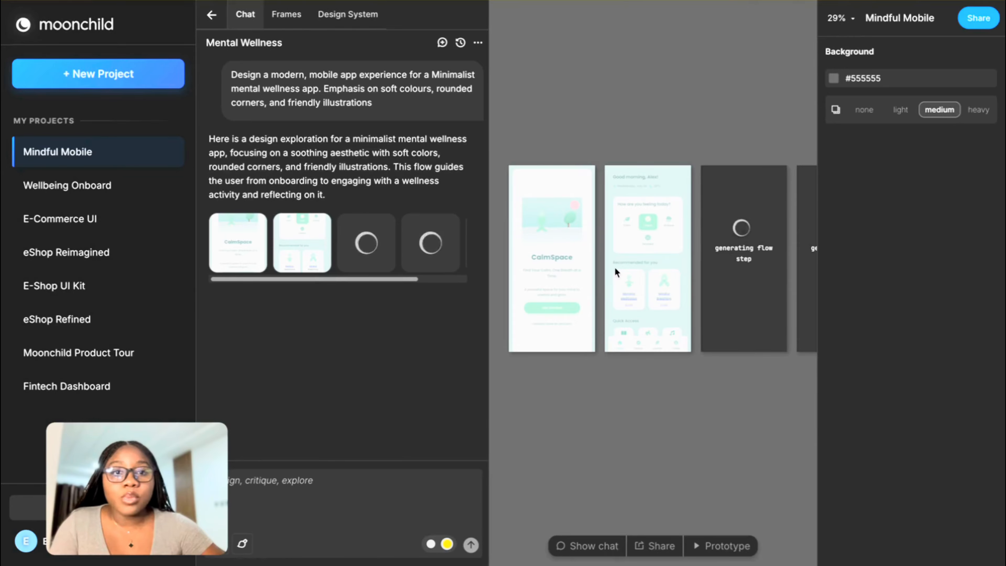
scroll(615, 267, up, 3)
scroll(553, 233, up, 2)
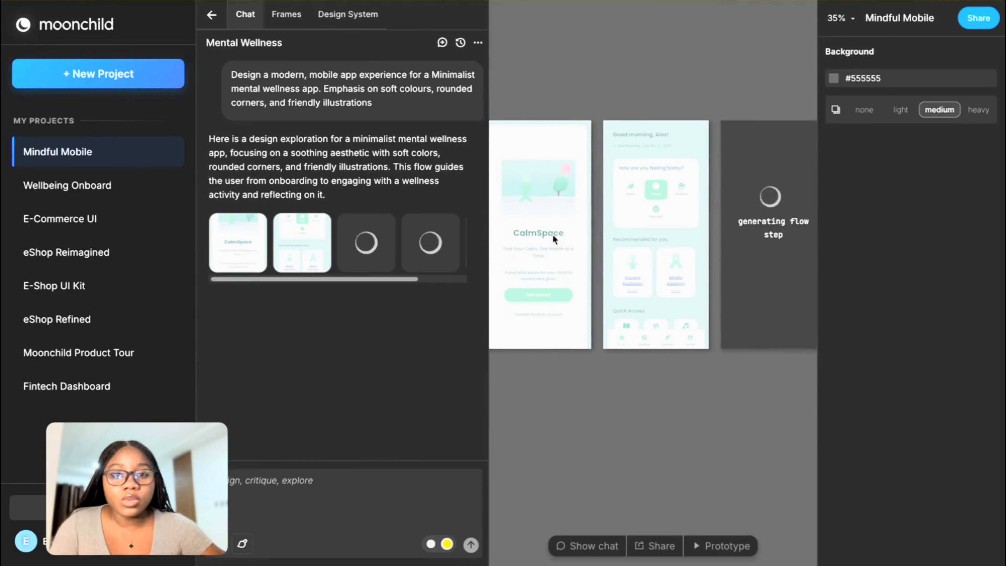
scroll(552, 233, left, 1)
scroll(552, 234, up, 1)
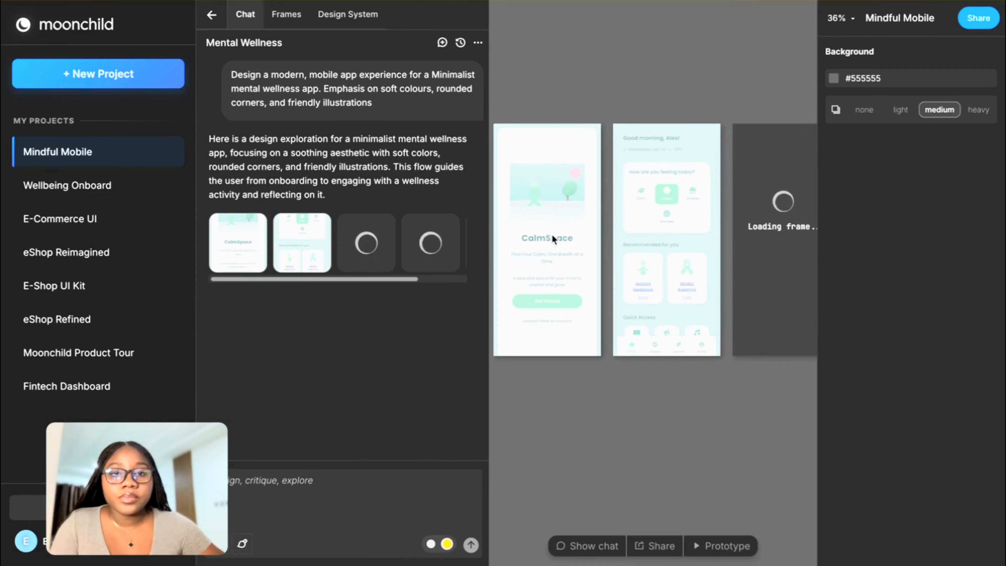
scroll(551, 233, up, 1)
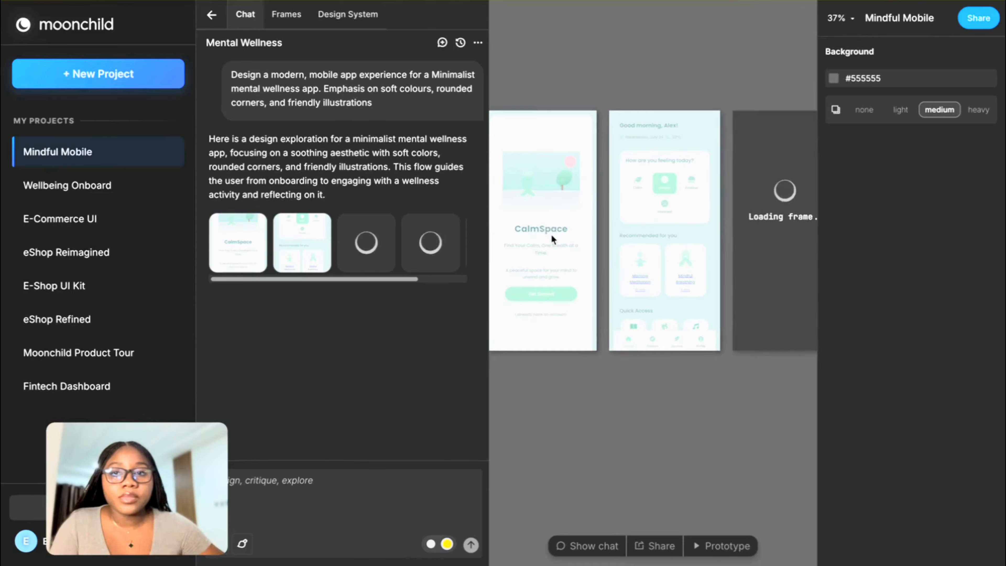
- Collapse the project list and inspect the generated welcome, home and Explore screens up close
click(210, 16)
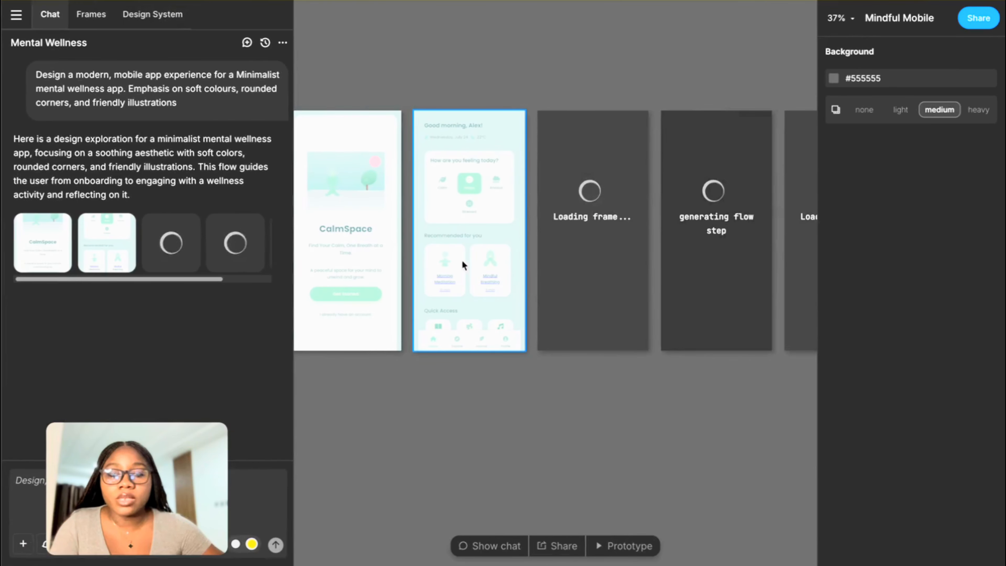
drag(361, 82, 378, 104)
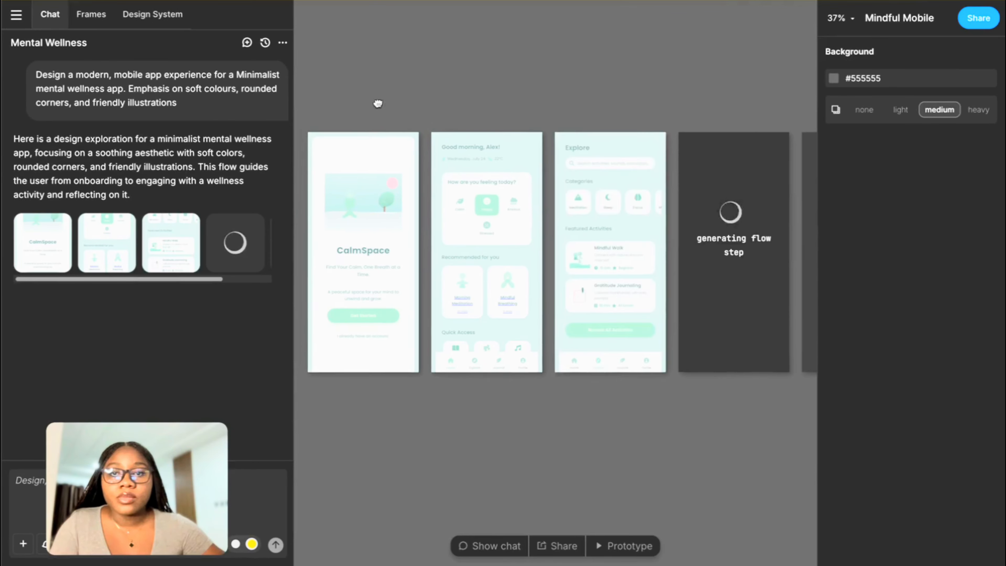
scroll(436, 158, up, 3)
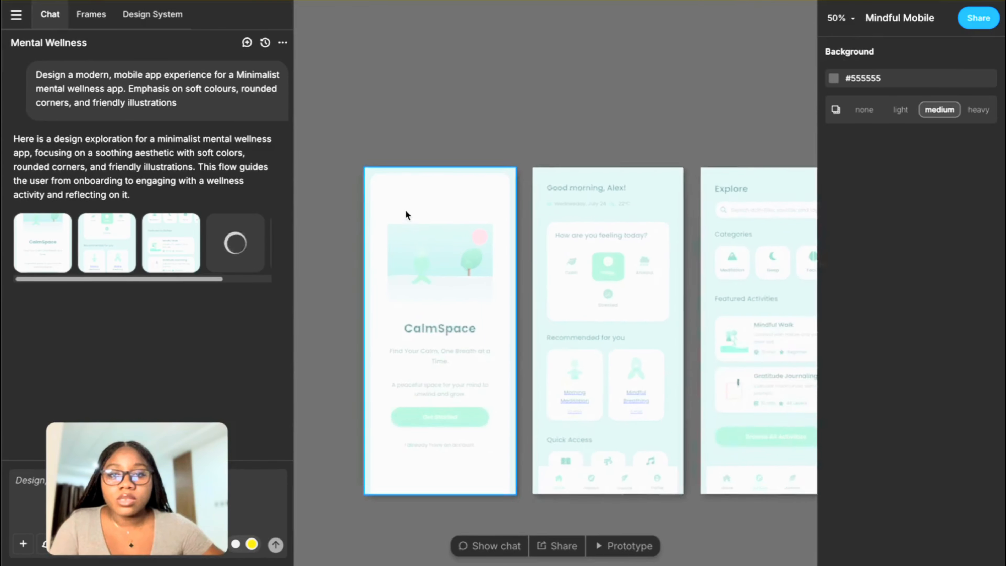
scroll(406, 211, up, 2)
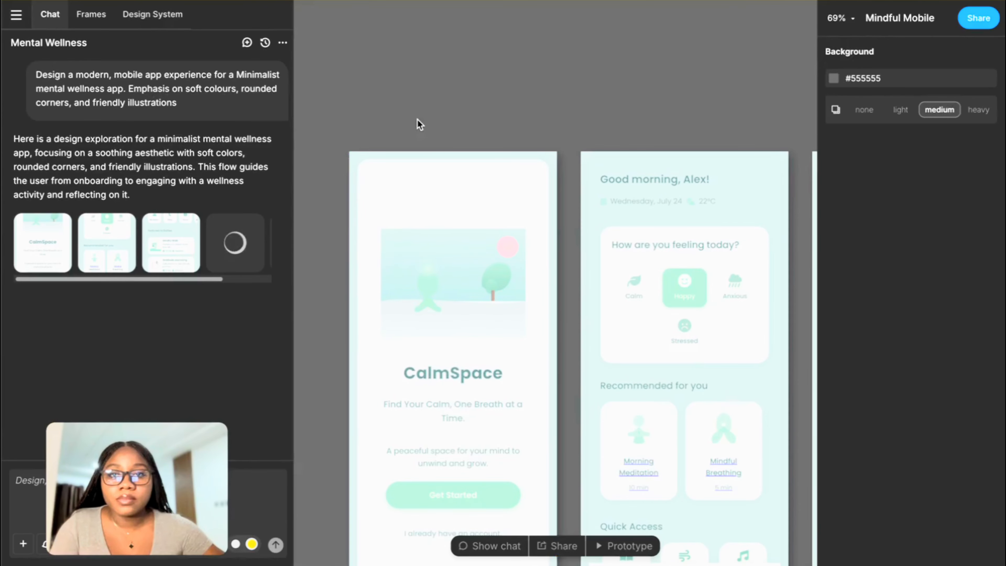
drag(417, 118, 400, 31)
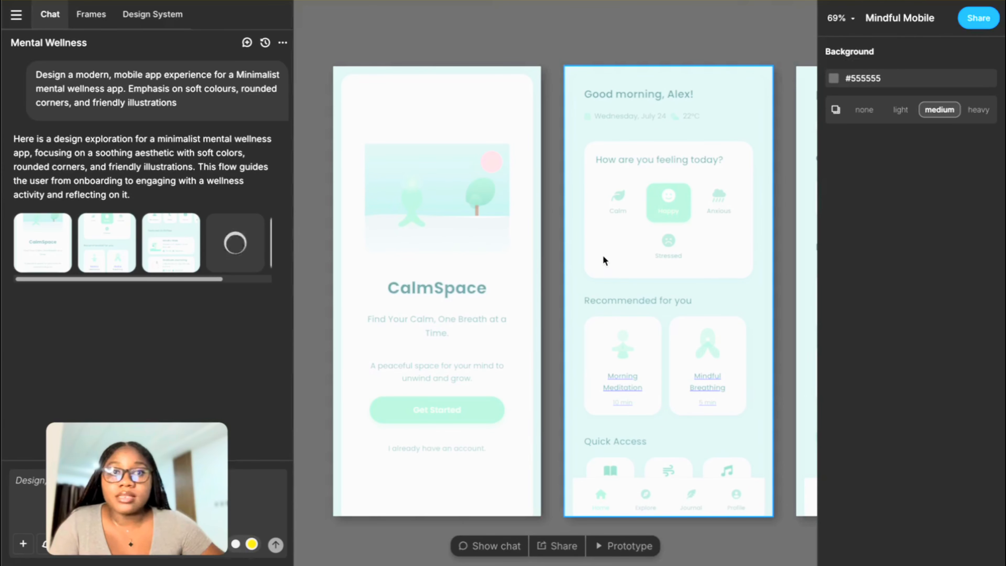
scroll(602, 260, right, 5)
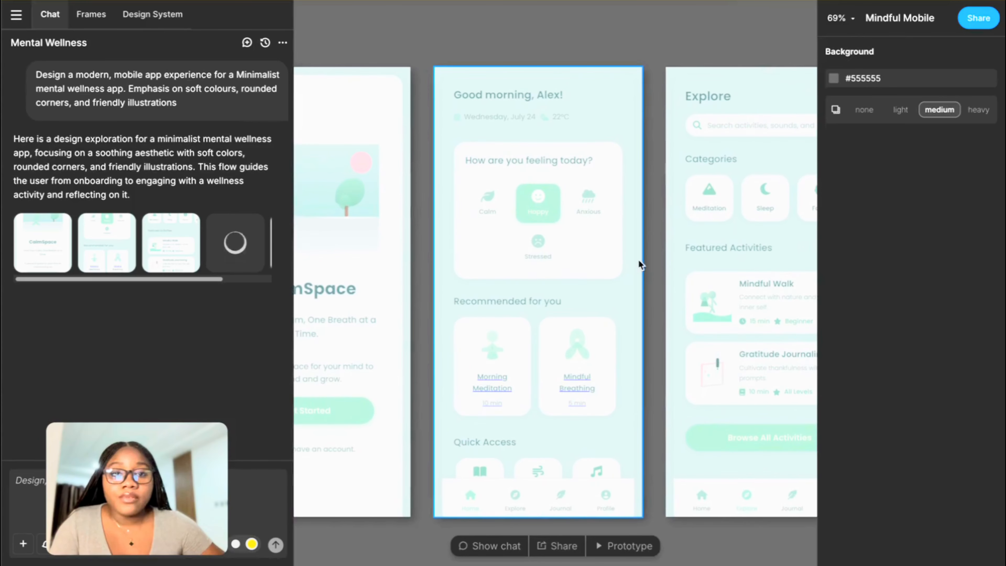
scroll(641, 265, right, 5)
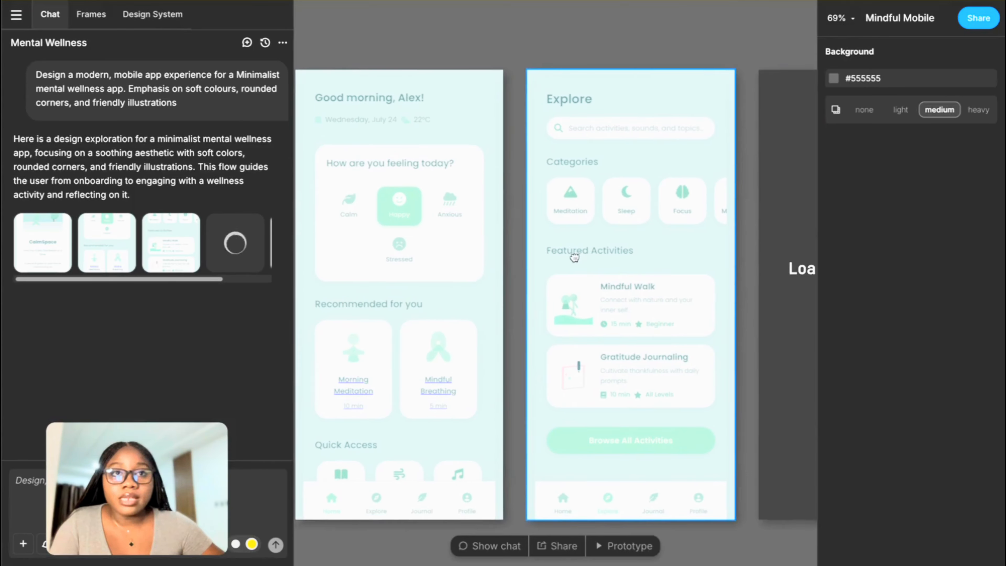
scroll(574, 257, right, 1)
scroll(530, 256, left, 10)
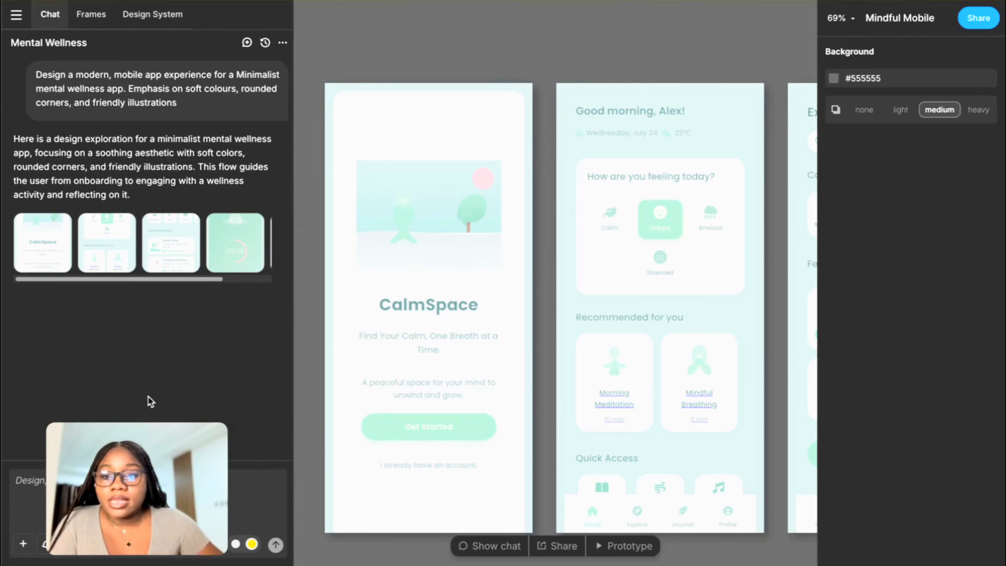
- Copy the CalmSpace welcome frame as Figma SVG
drag(93, 494, 138, 389)
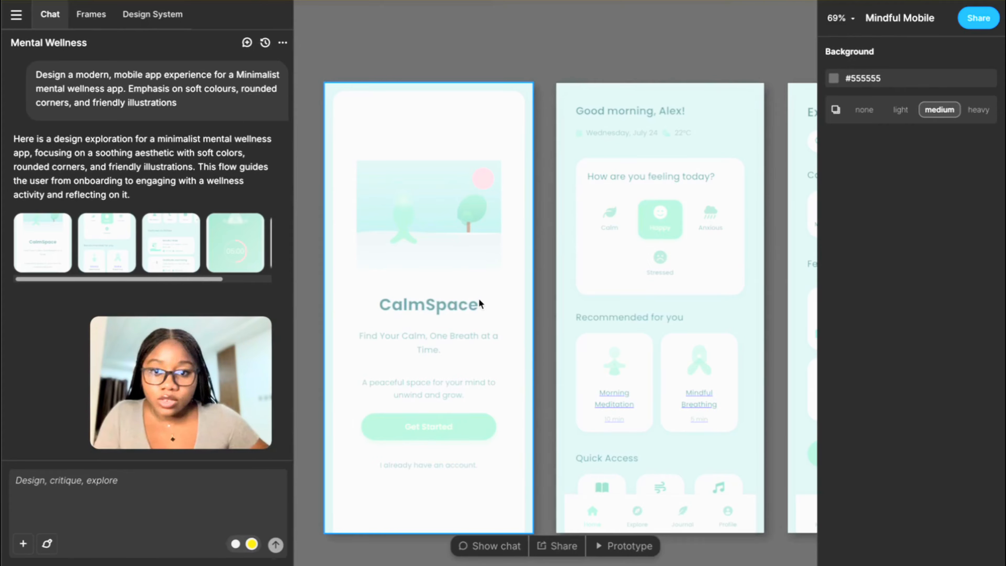
right_click(451, 277)
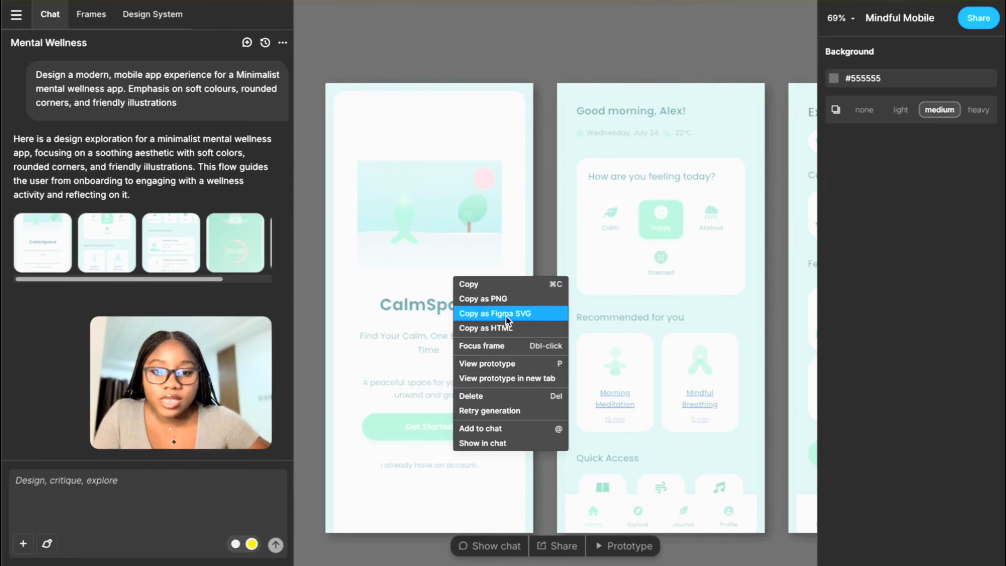
click(538, 311)
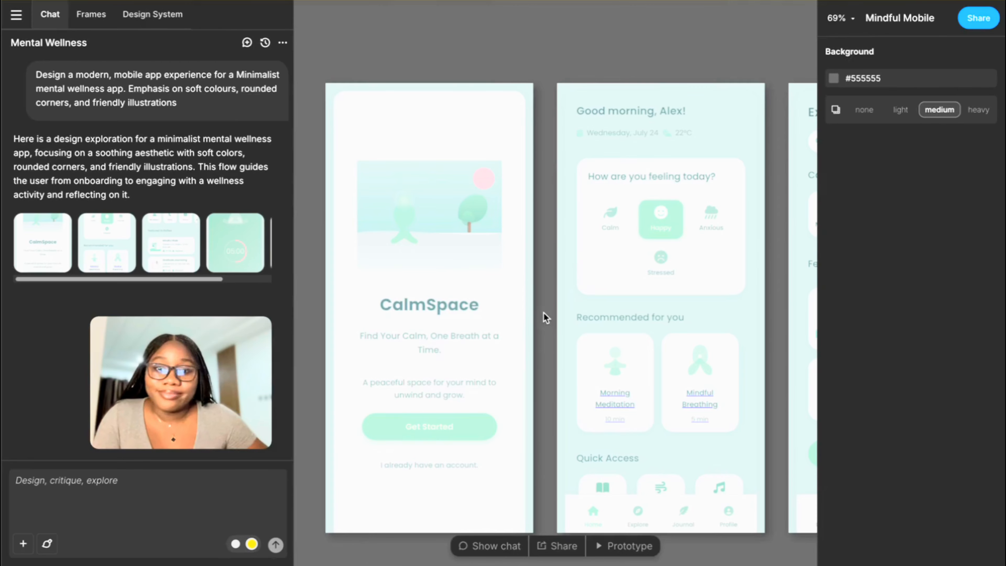
- Compare the welcome, home and Explore screens, and select the home frame to show its design details
drag(492, 313, 388, 310)
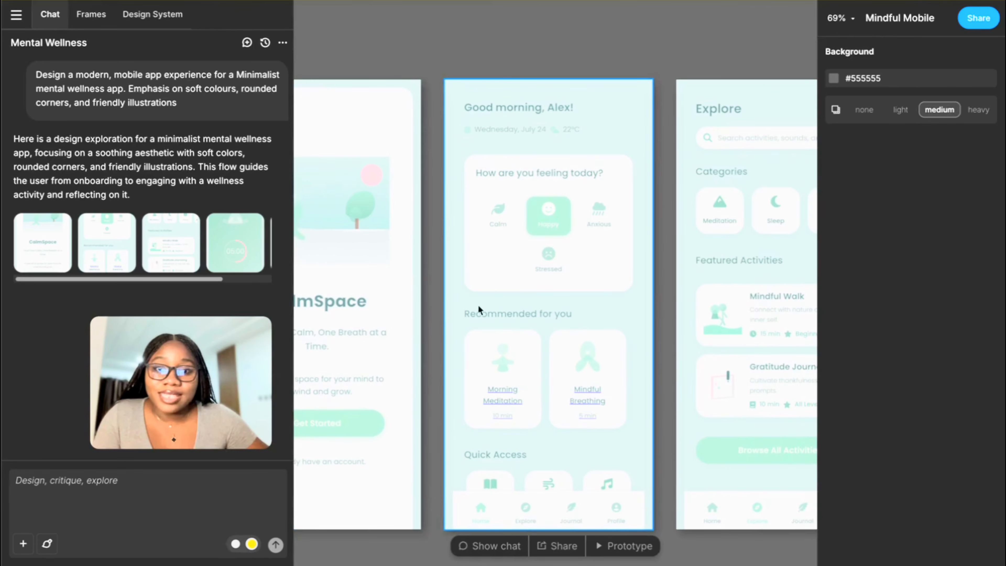
drag(616, 307, 497, 315)
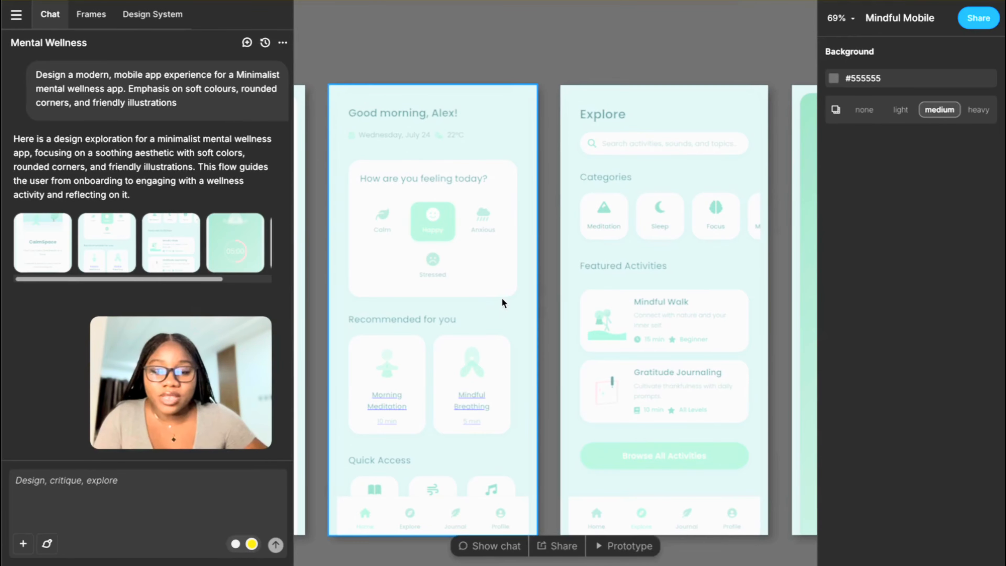
drag(504, 296, 600, 254)
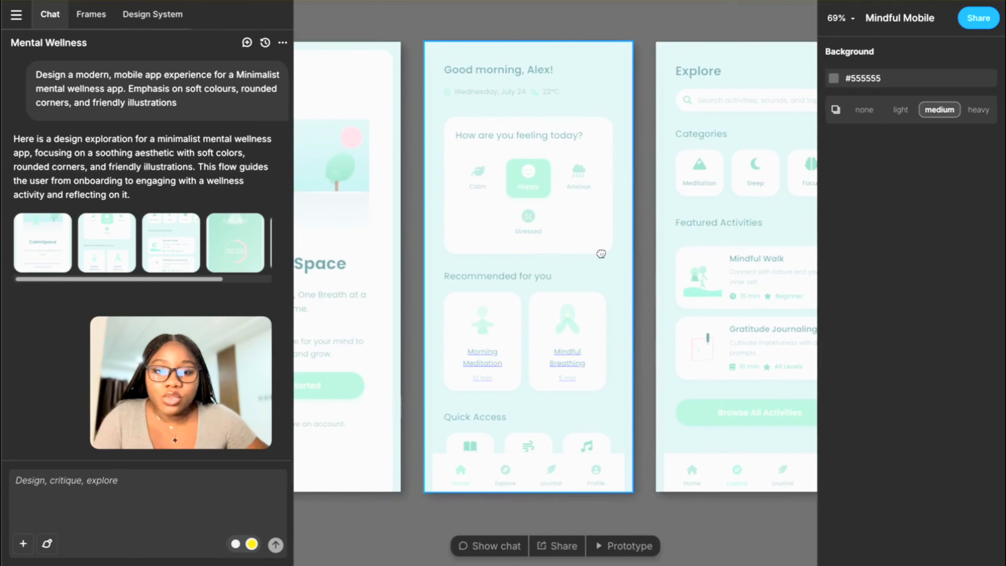
drag(422, 288, 531, 294)
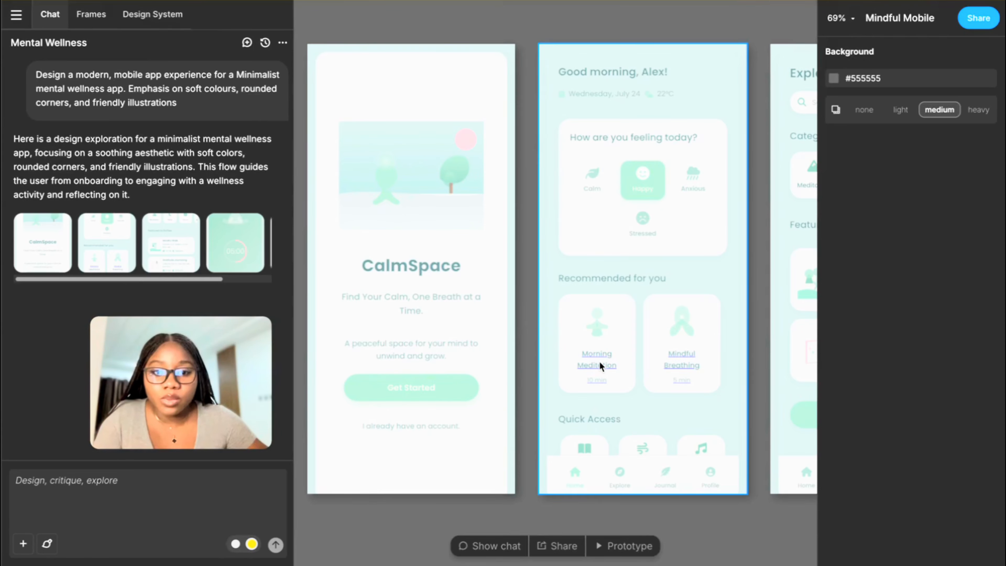
drag(600, 362, 561, 366)
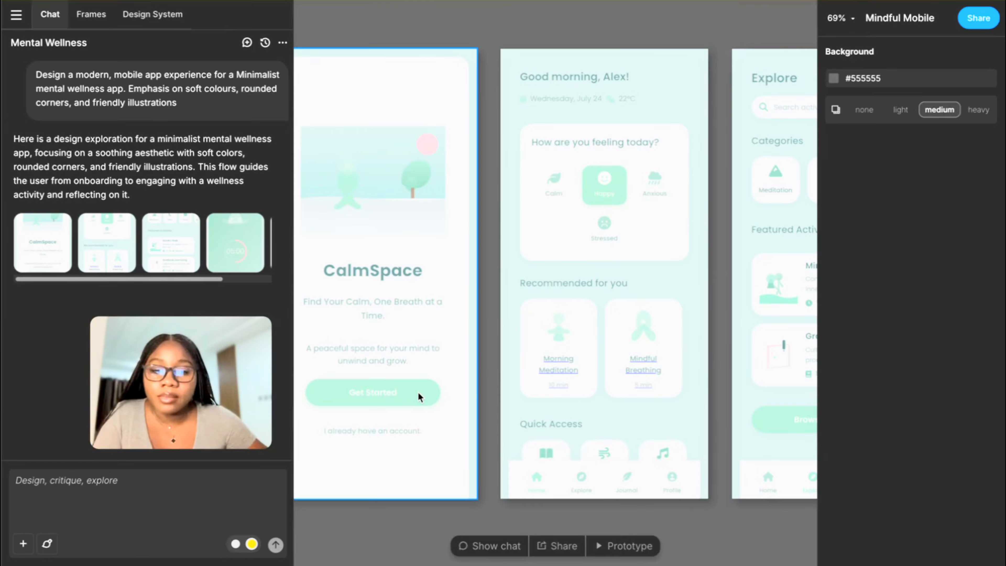
drag(417, 391, 452, 387)
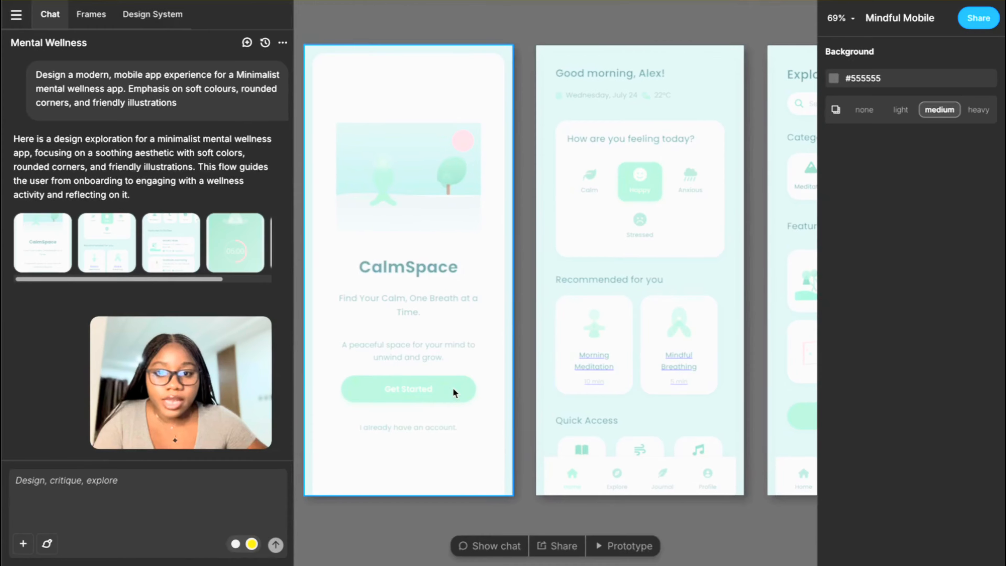
drag(550, 365, 449, 378)
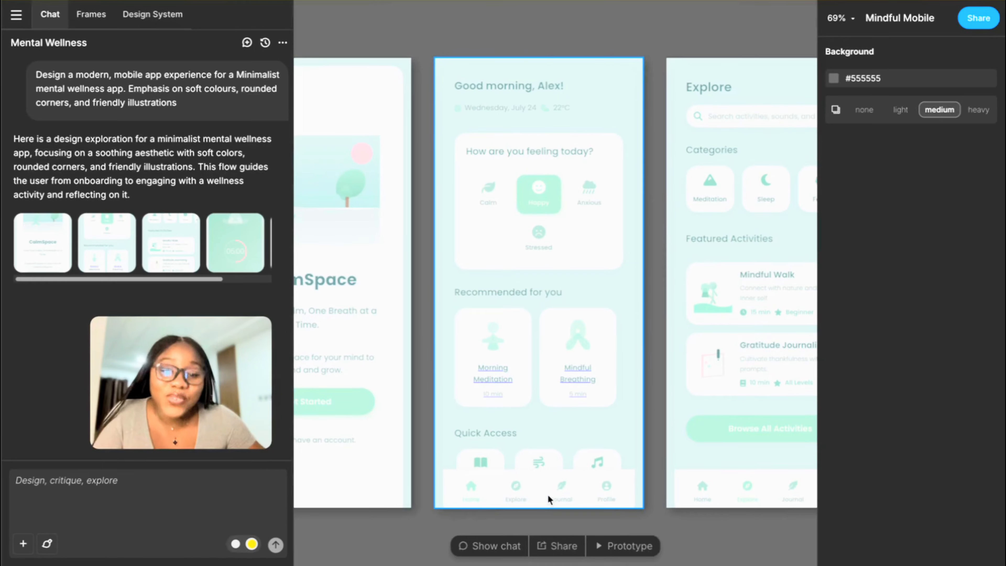
click(525, 490)
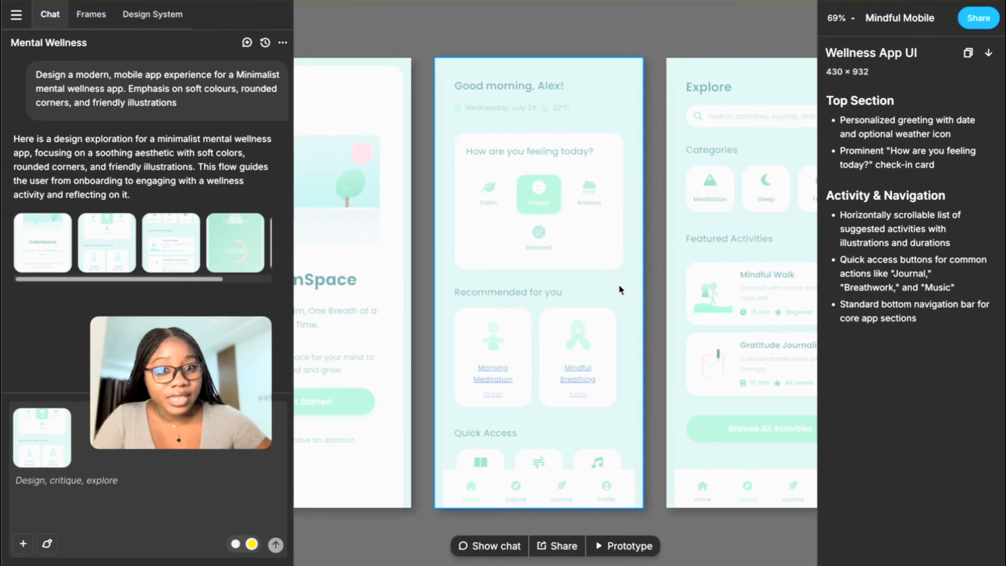
- Examine the Explore, Guided Meditation and post-session mood screens, and return to the home screen
scroll(619, 286, right, 2)
scroll(619, 286, right, 6)
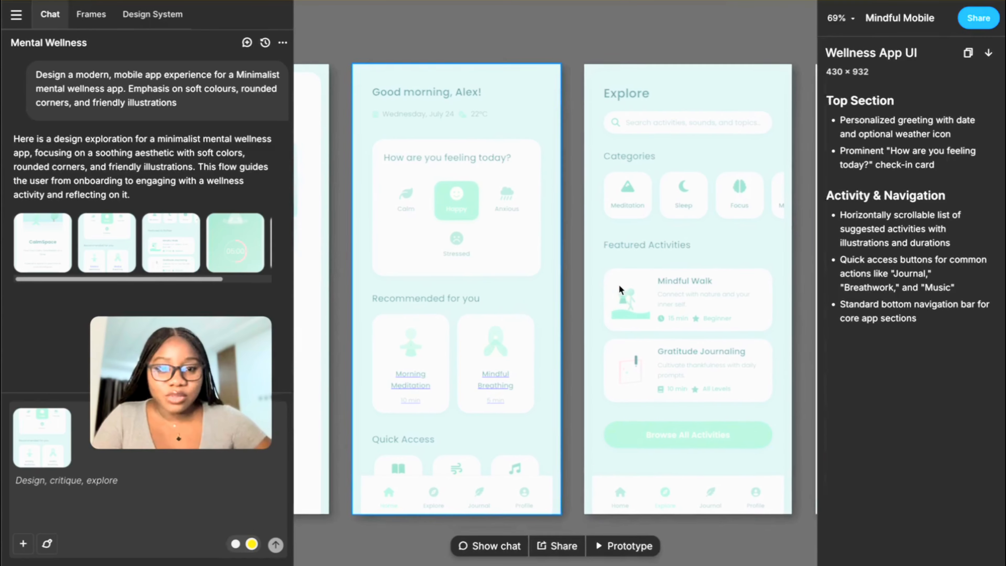
scroll(618, 285, right, 1)
scroll(619, 284, down, 1)
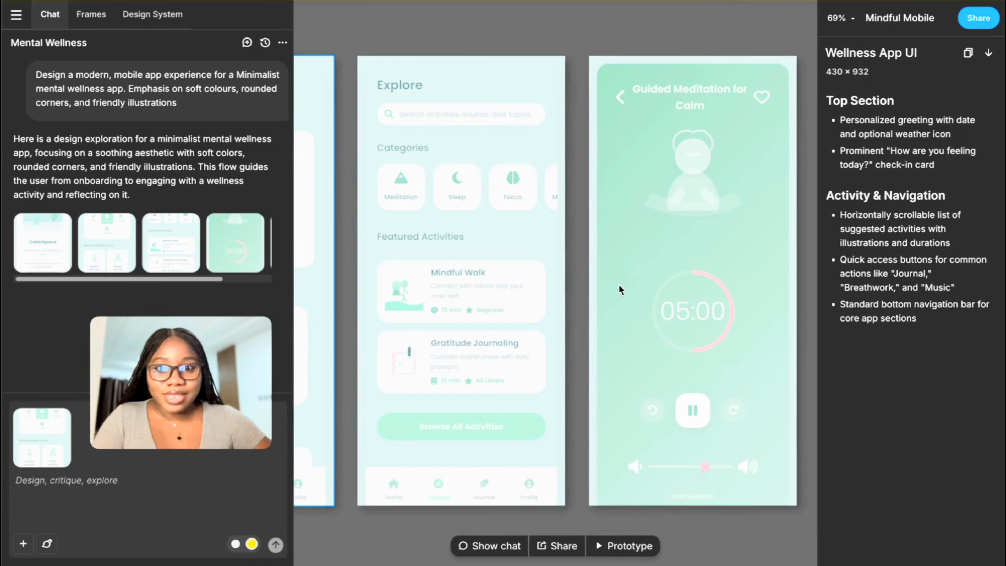
scroll(618, 284, right, 5)
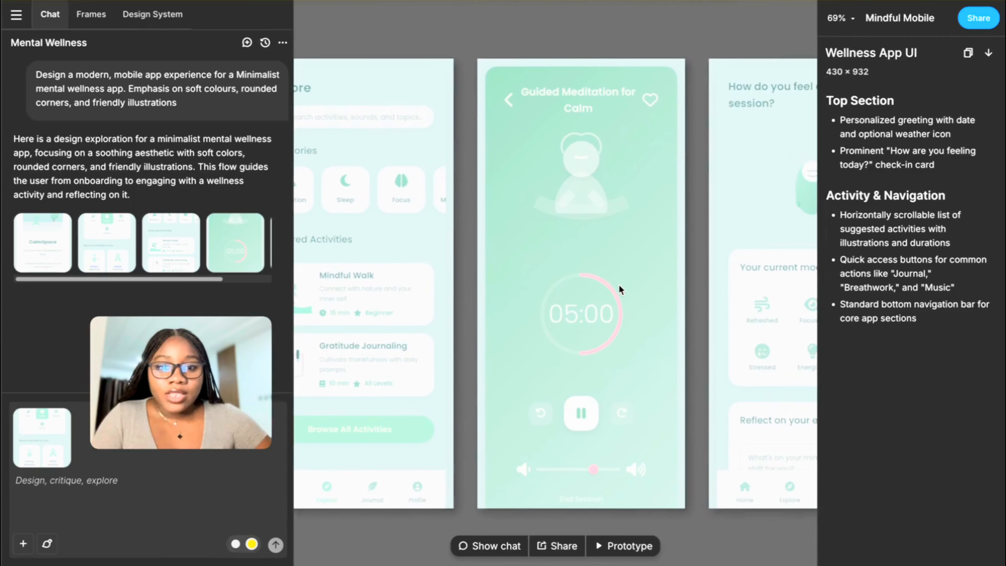
scroll(618, 283, right, 5)
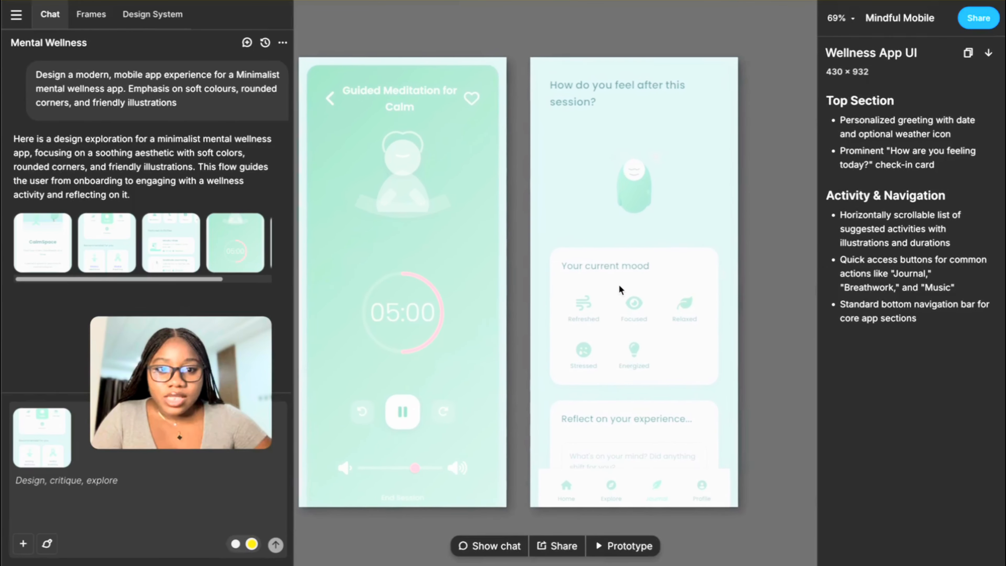
scroll(618, 284, left, 5)
scroll(689, 270, right, 5)
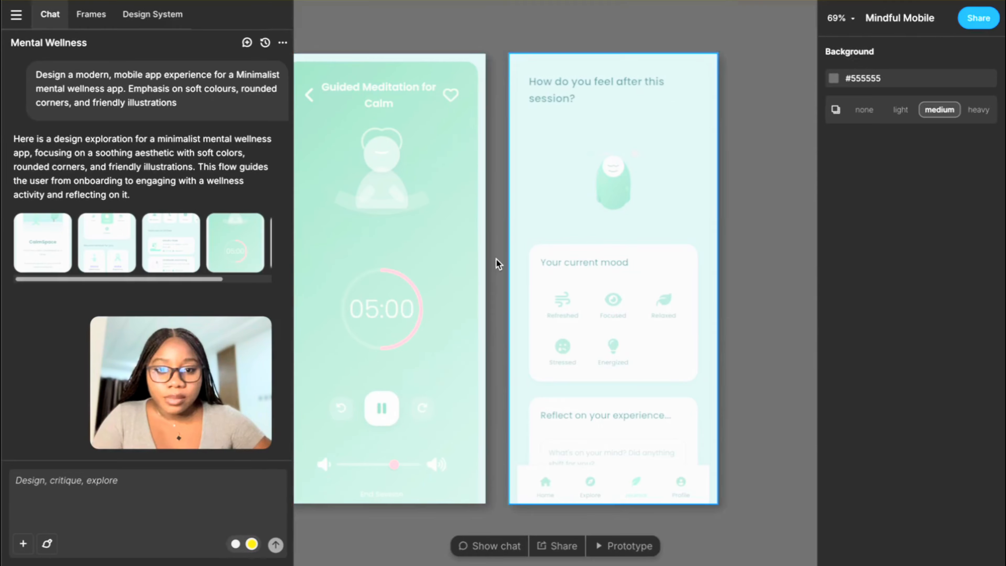
drag(496, 259, 662, 235)
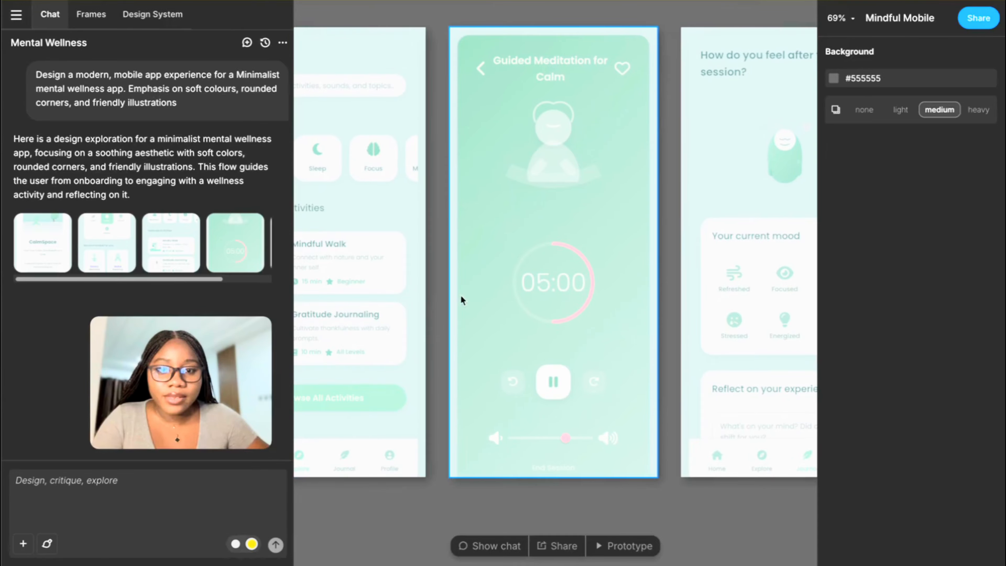
drag(430, 210, 545, 208)
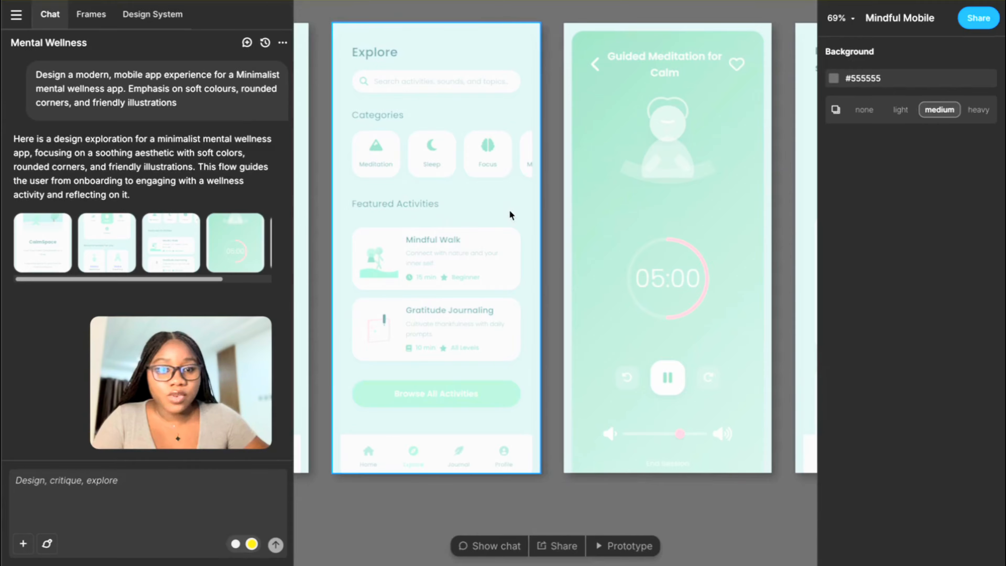
drag(386, 254, 559, 280)
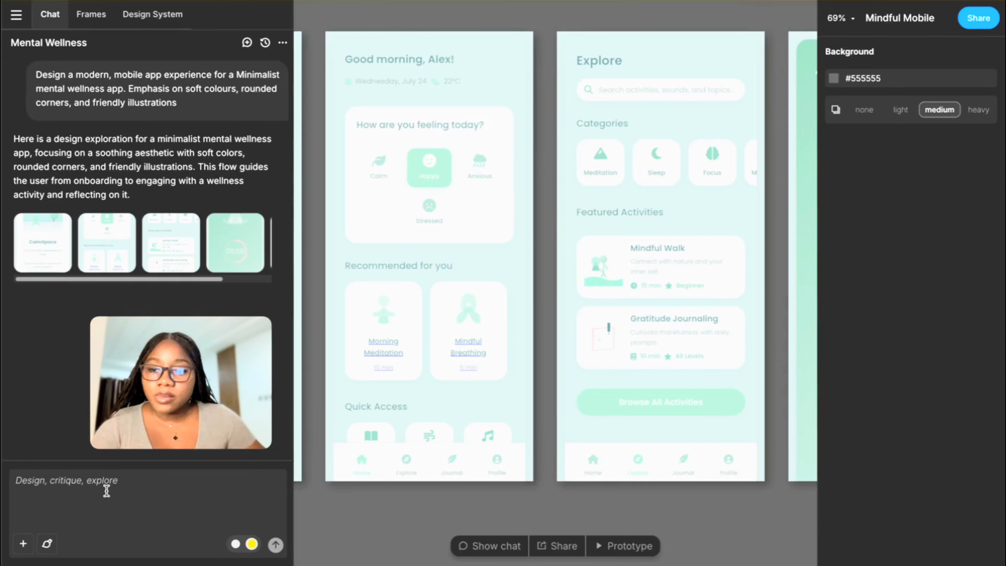
- Submit the prompt "Design the onboarding screen experience for this app. make it seemless for the users" in the project chat
click(113, 481)
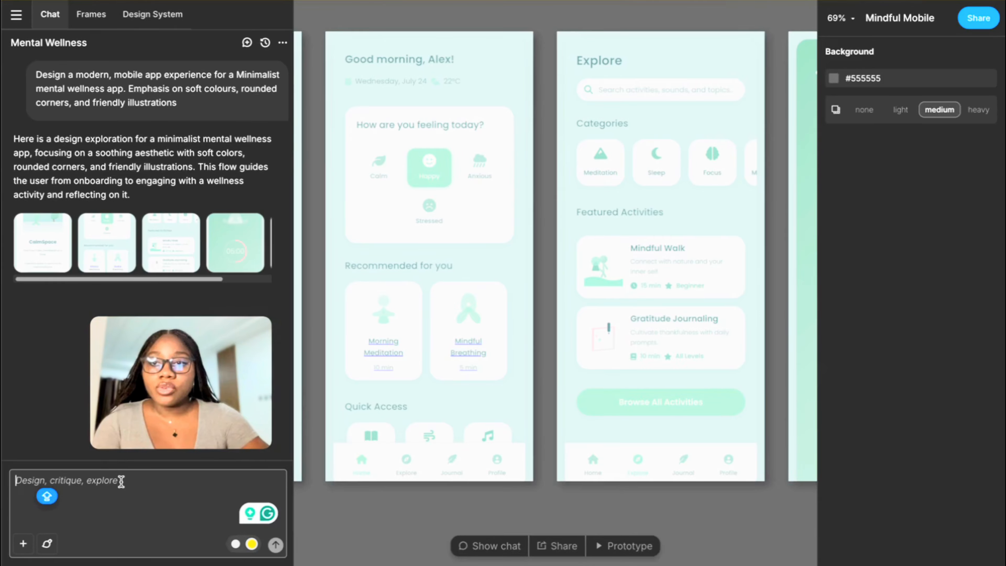
text(Design the onboarding screen experience for this app. make it seemless for the users)
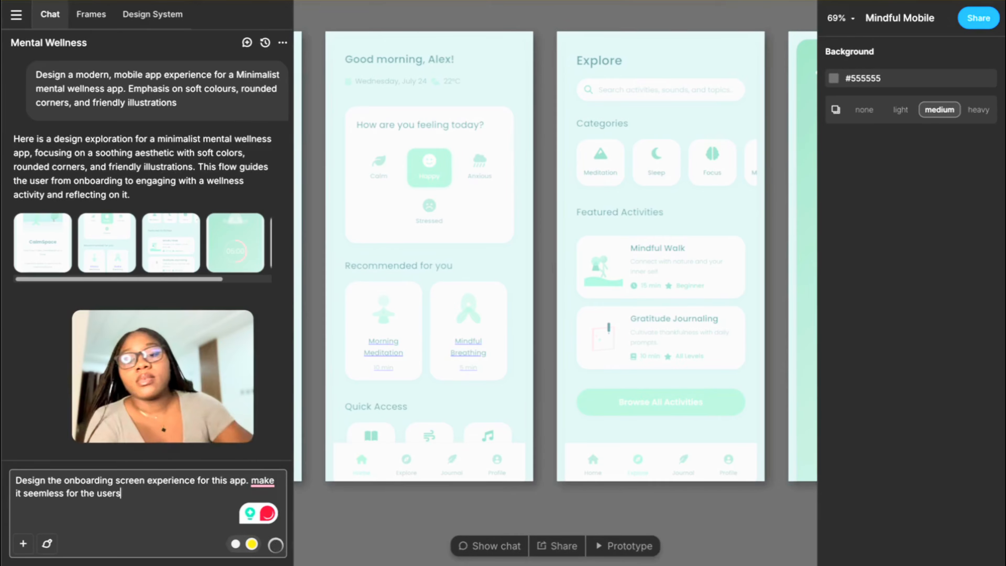
key(Return)
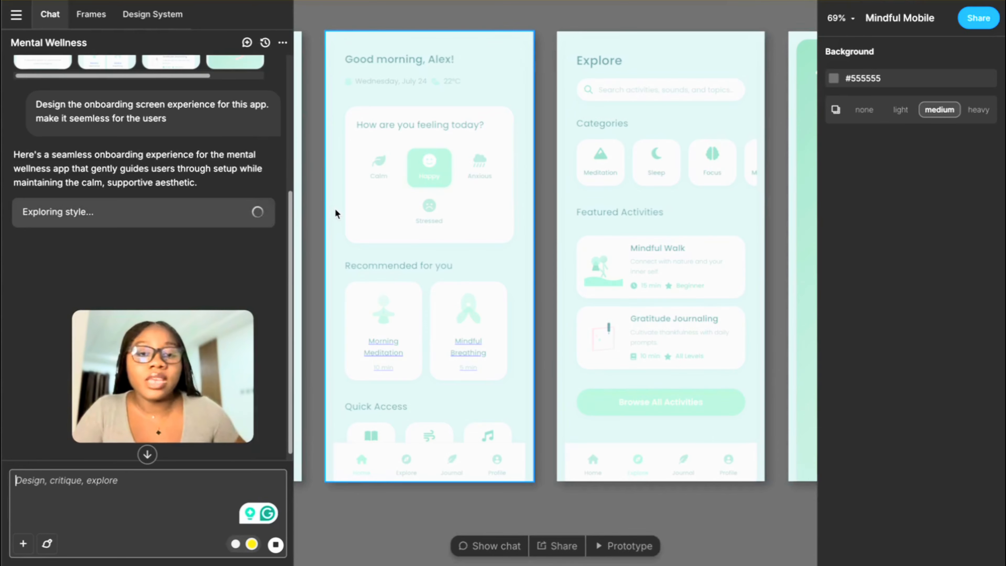
- Select the home screen frame to show its design details, and view the neighbouring CalmSpace welcome and Explore screens
drag(331, 208, 568, 223)
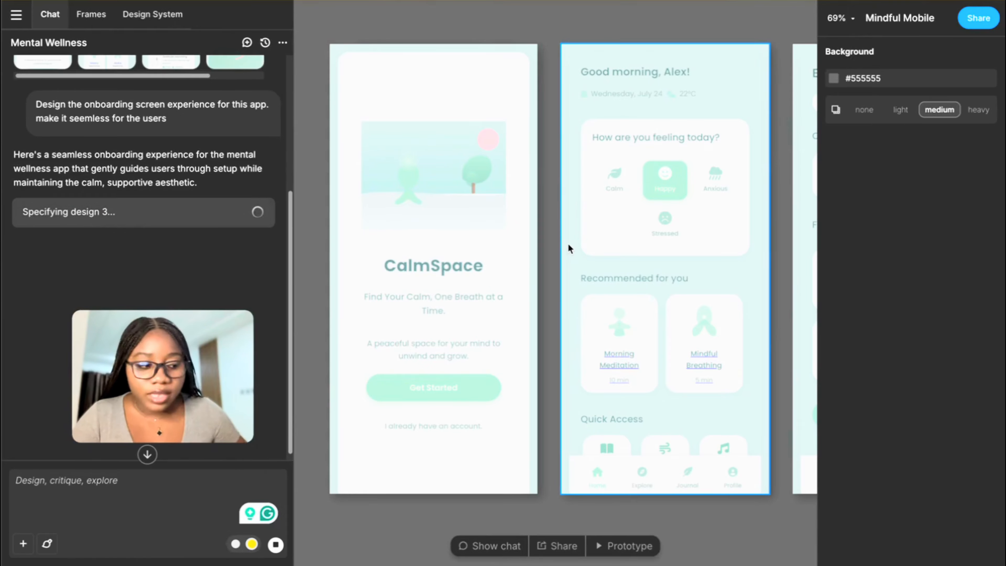
click(568, 245)
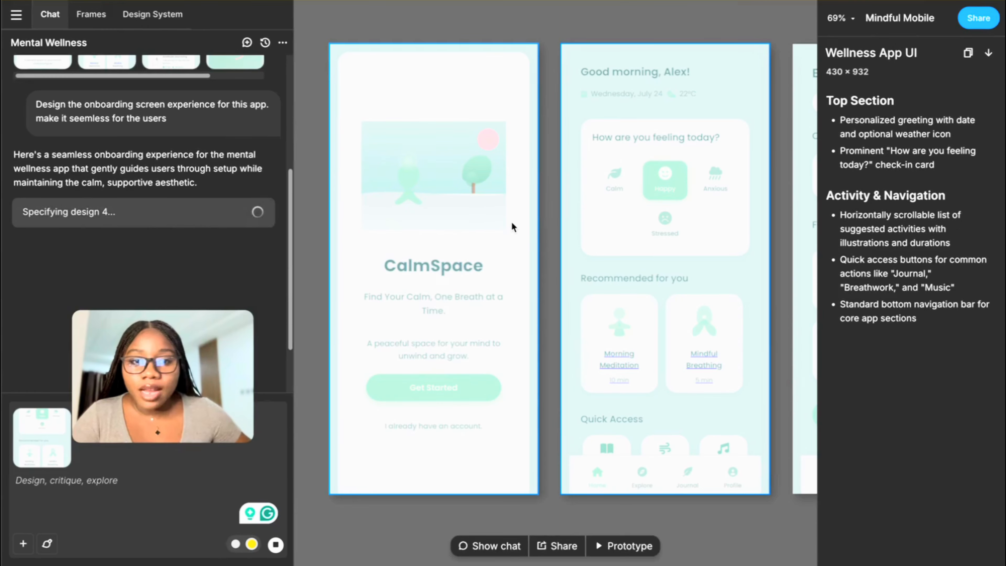
drag(512, 223, 431, 218)
drag(631, 254, 469, 261)
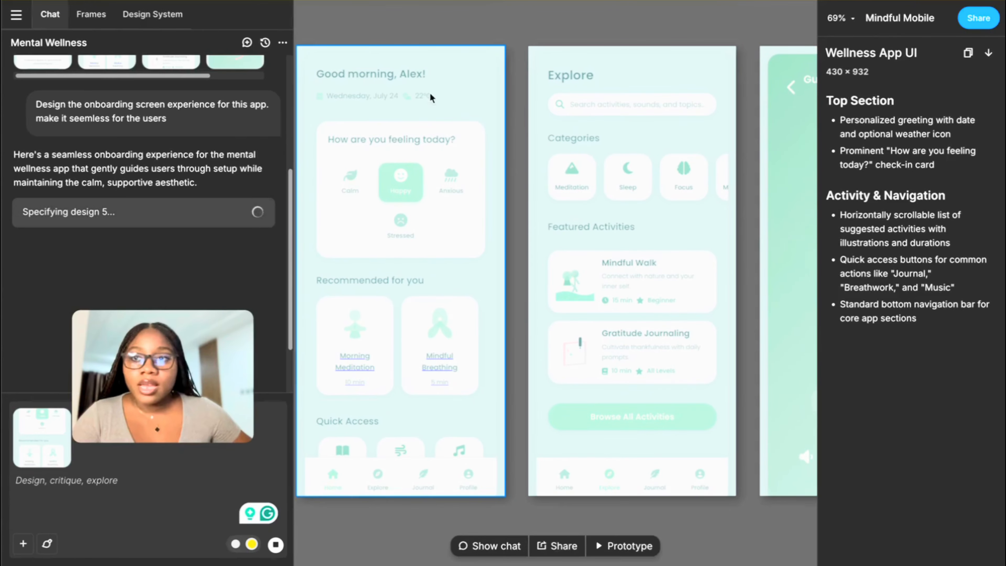
- View the project's frame list and check the options for creating a design system
click(107, 15)
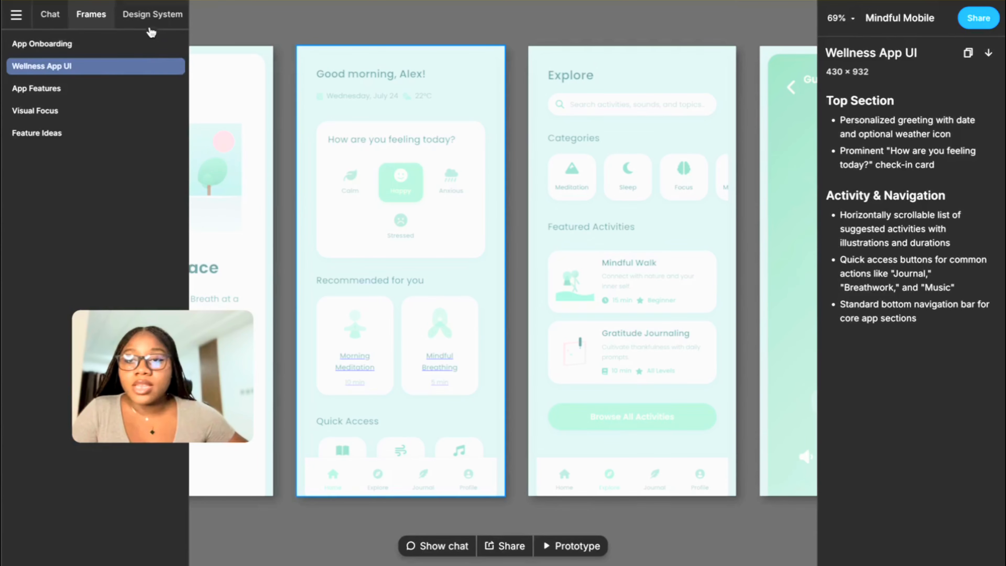
click(152, 18)
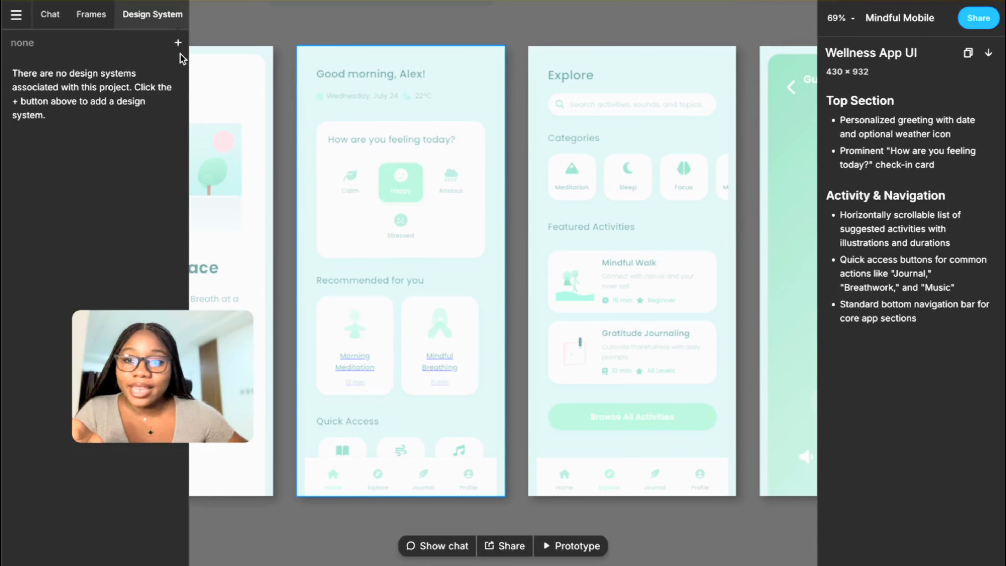
click(178, 44)
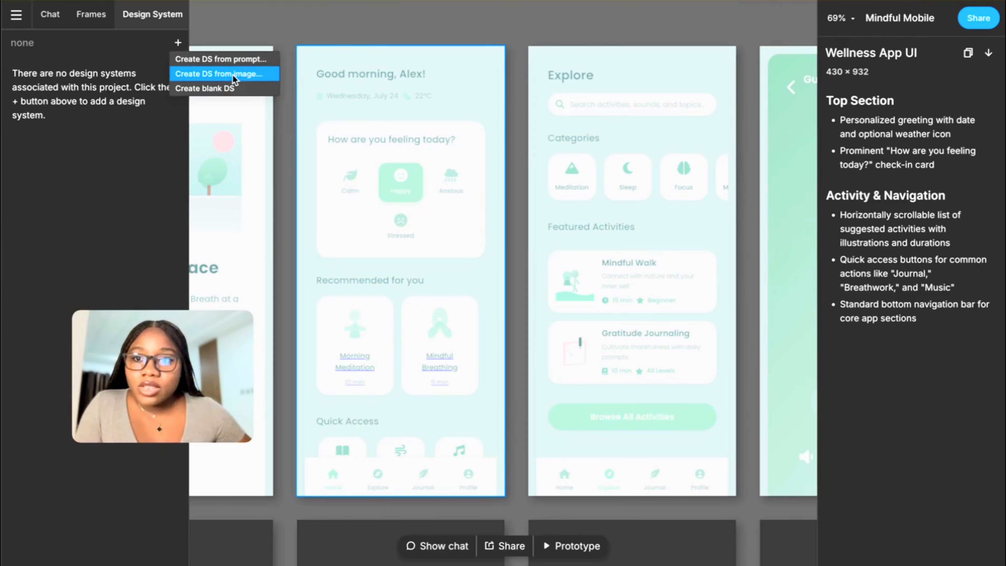
click(47, 10)
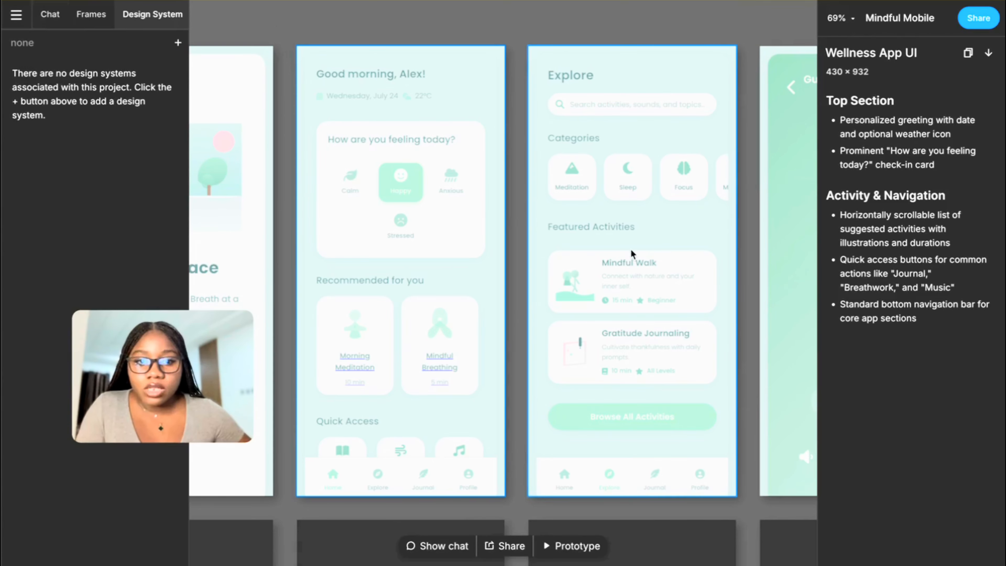
- Check the generation progress of the onboarding frames in the row below the original screens
drag(656, 238, 755, 223)
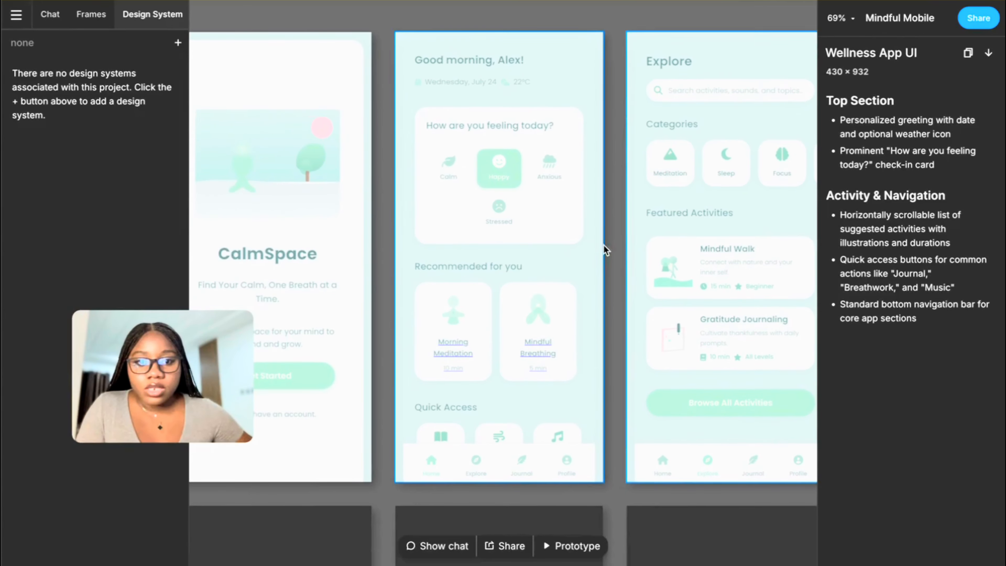
scroll(477, 258, down, 10)
scroll(478, 259, up, 4)
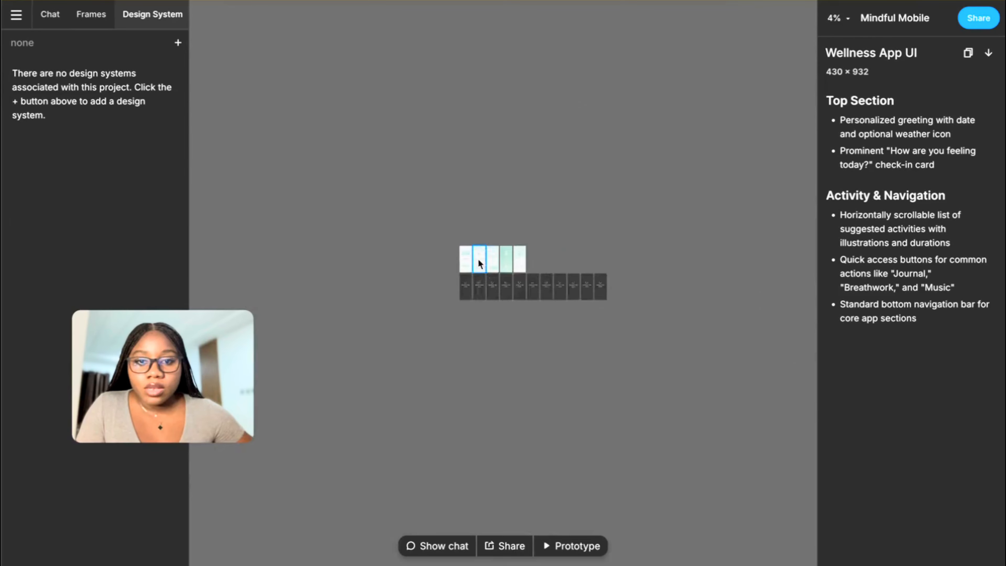
scroll(447, 337, up, 4)
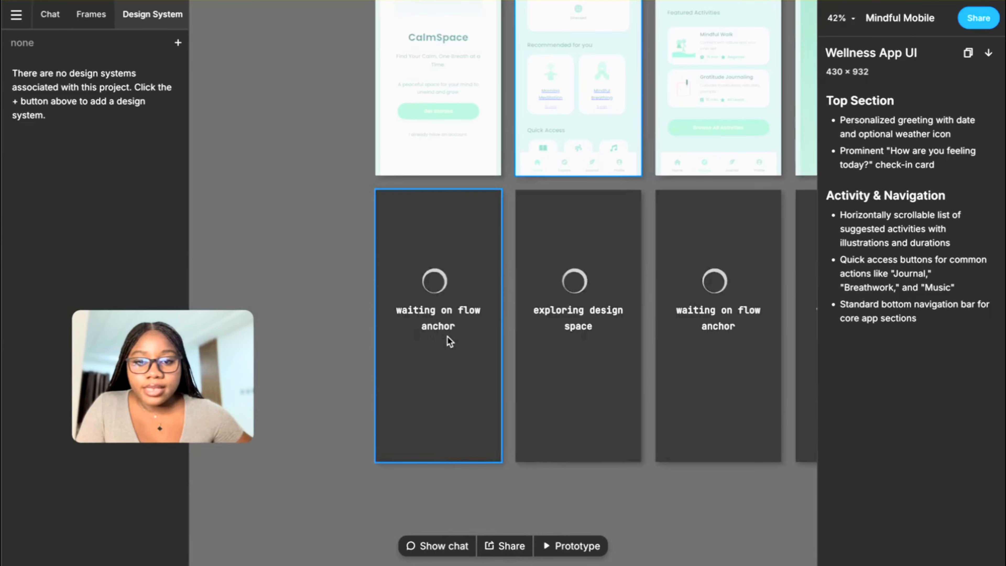
scroll(449, 335, up, 3)
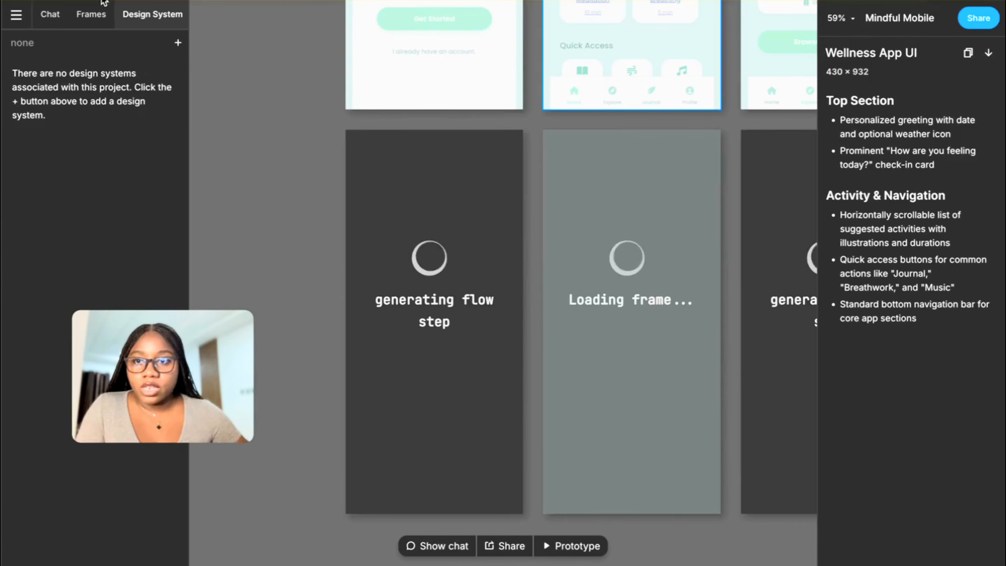
- Review the design system creation options again, and look at the first frames of the onboarding row
click(174, 43)
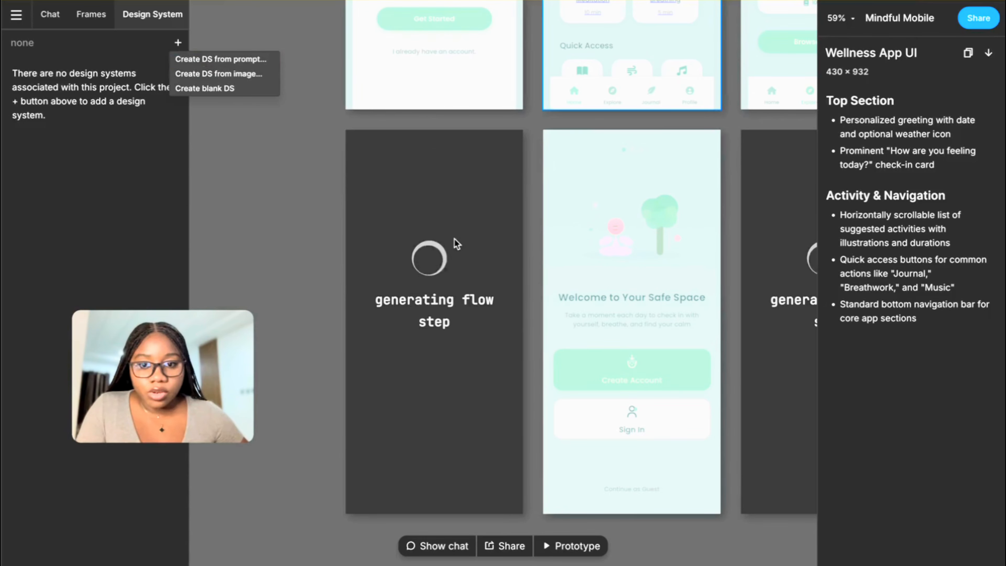
click(342, 291)
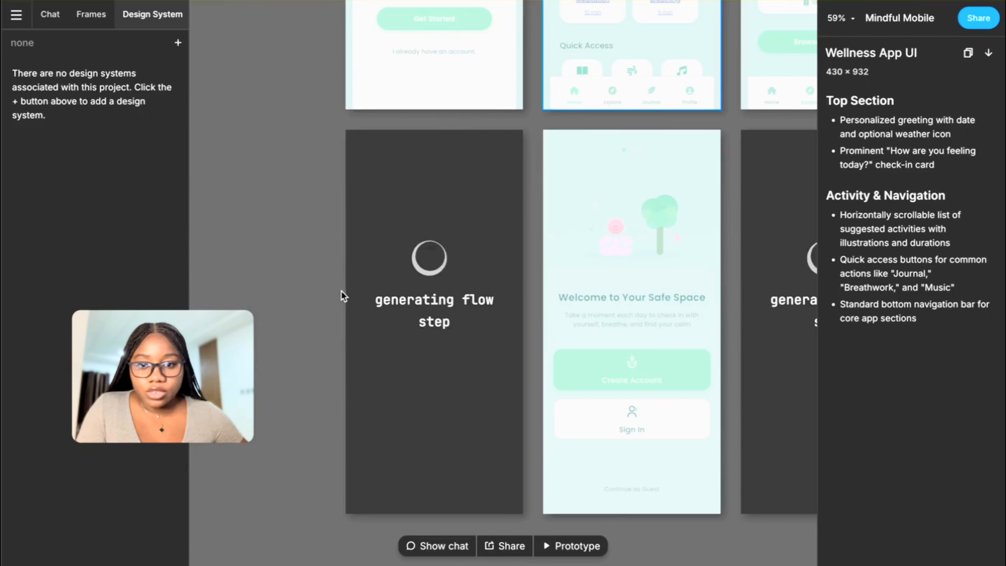
drag(421, 269, 327, 272)
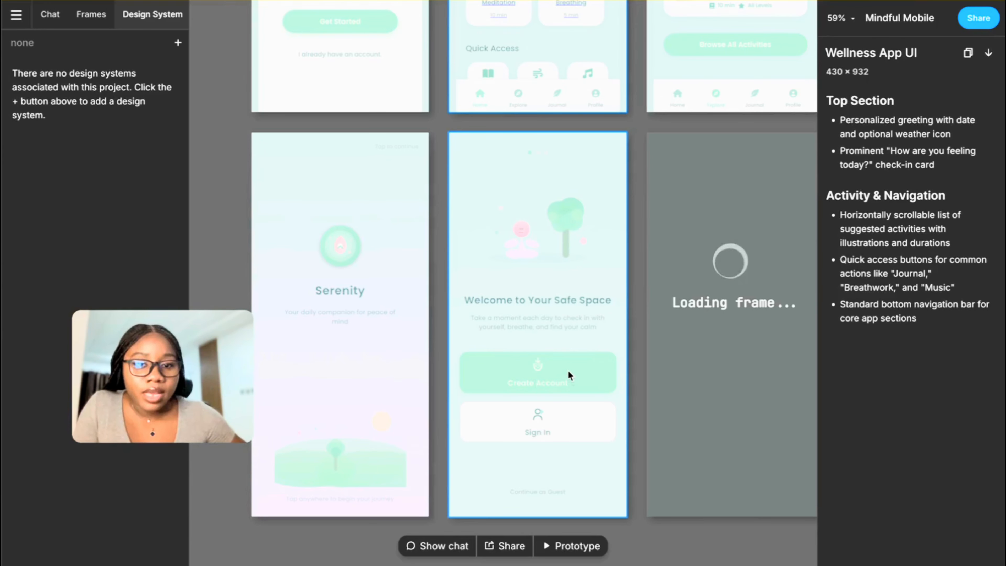
- Select the "Welcome to Your Safe Space" frame and return to the project chat
click(558, 319)
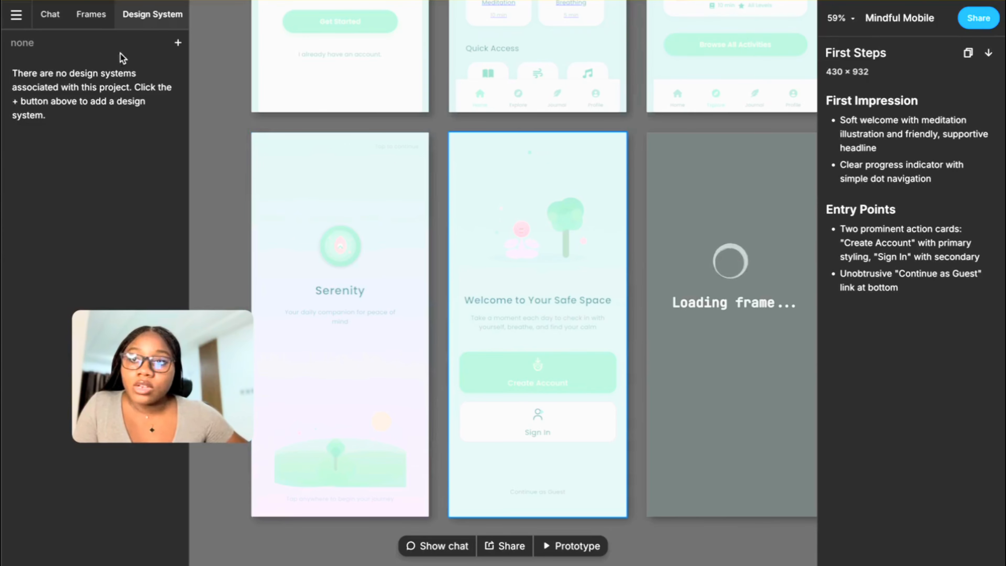
click(49, 14)
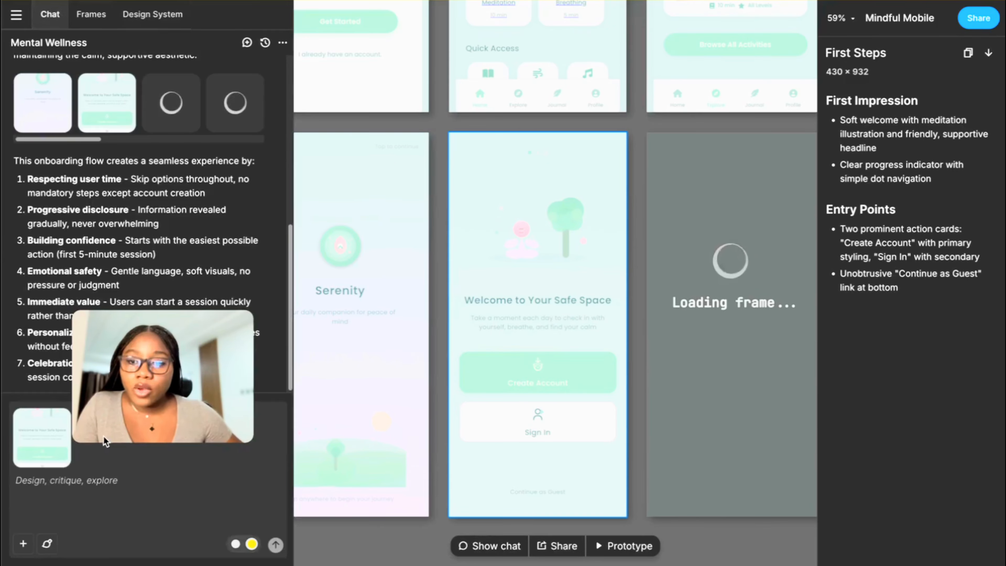
drag(134, 397, 202, 460)
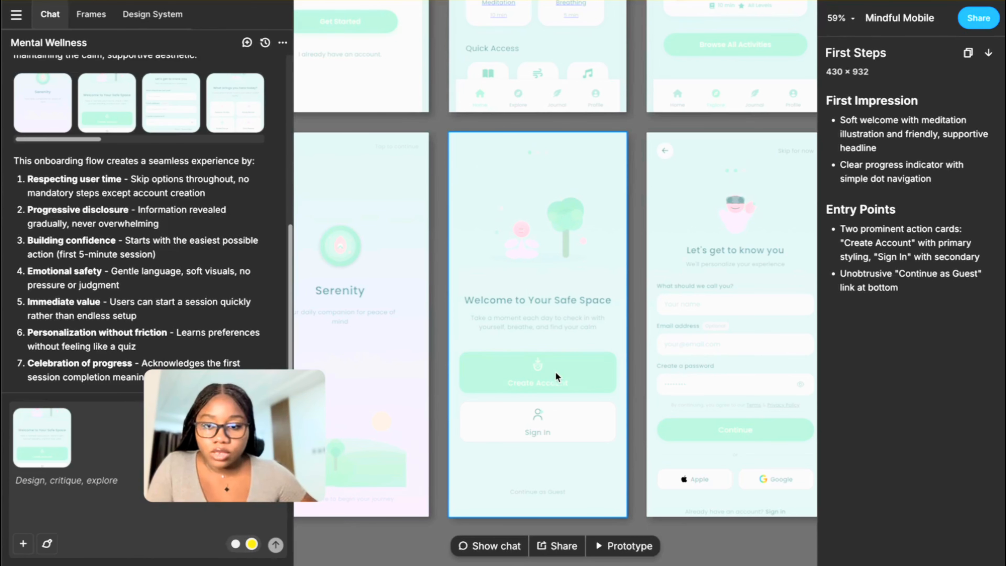
- Compare the Serenity and "Welcome to Your Safe Space" onboarding frames with the CalmSpace and home screens above them
drag(625, 282, 561, 275)
drag(477, 268, 577, 274)
scroll(587, 273, down, 4)
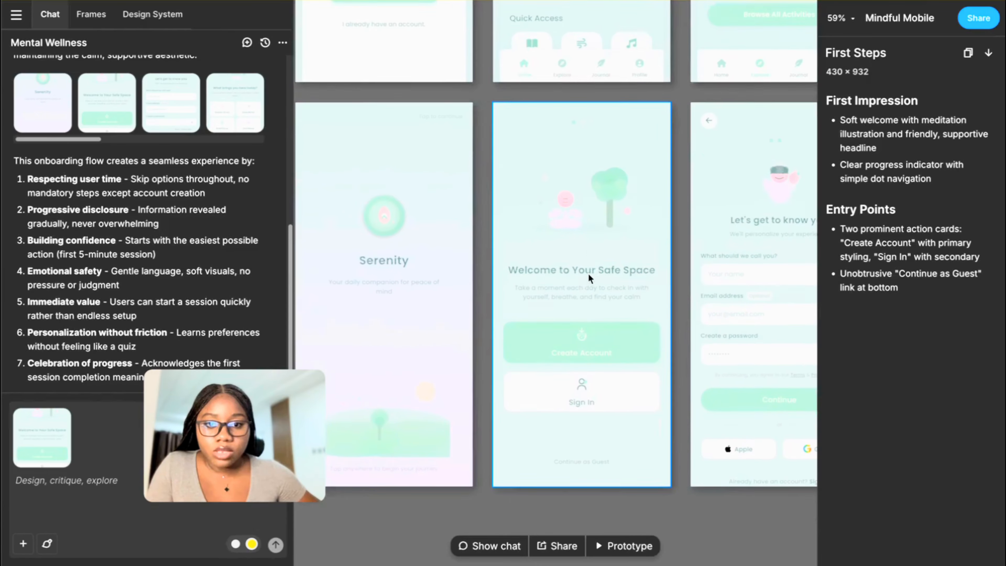
scroll(588, 273, up, 8)
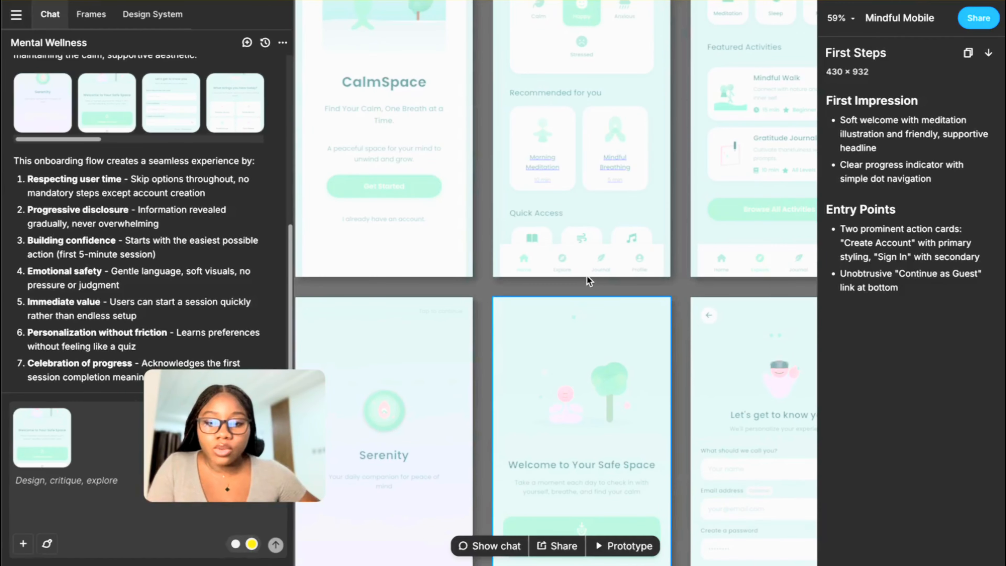
scroll(587, 276, down, 5)
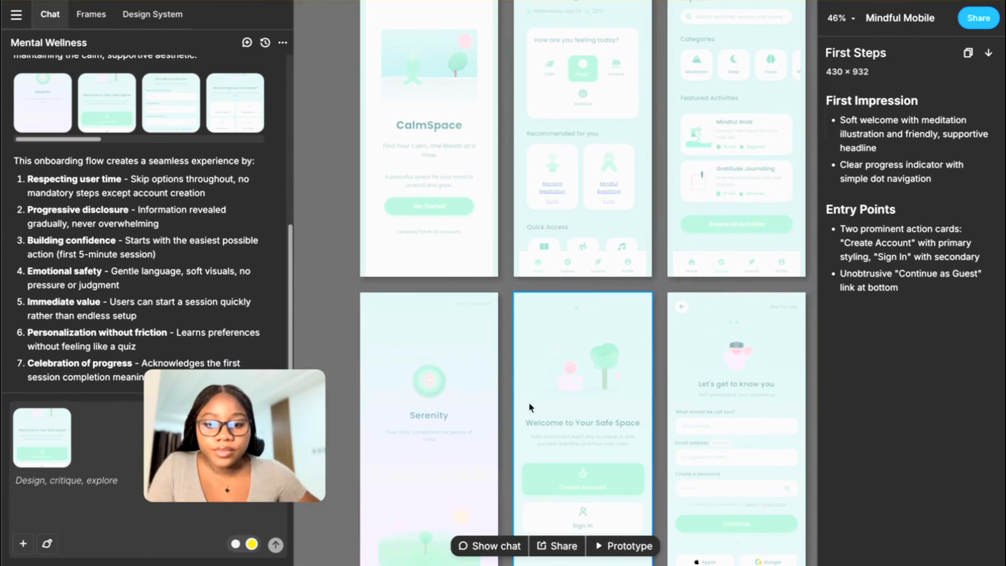
scroll(528, 402, down, 3)
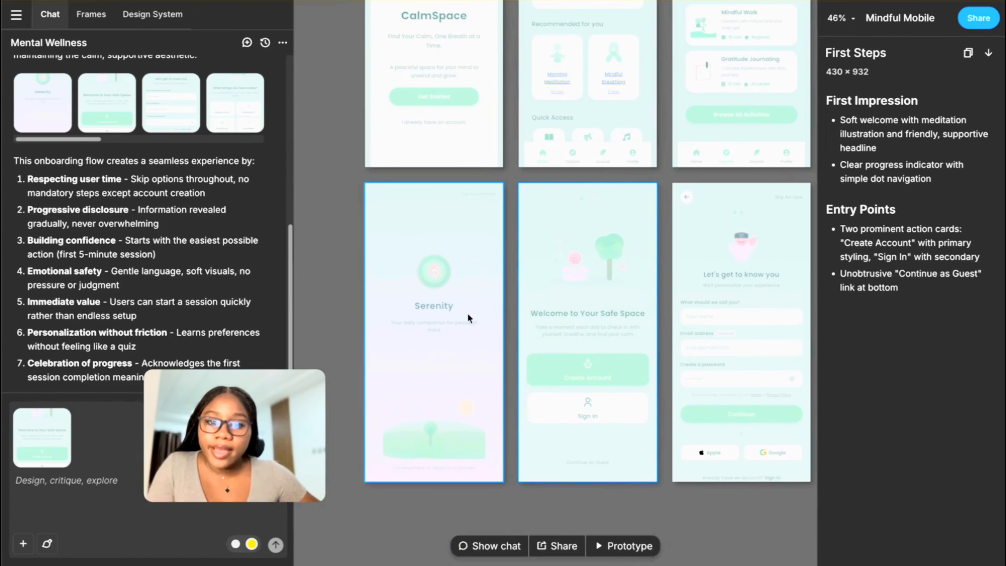
drag(471, 309, 413, 308)
drag(596, 347, 578, 385)
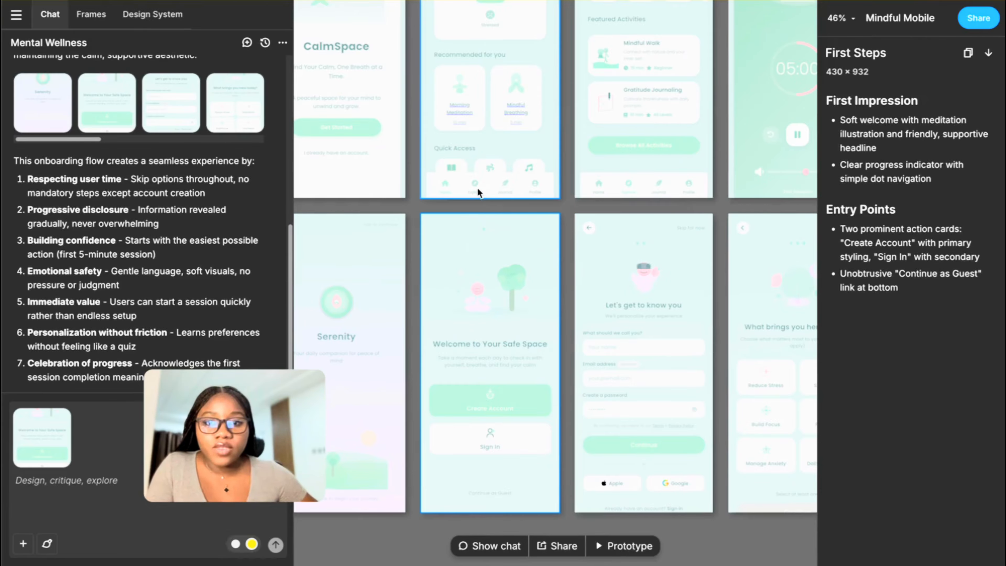
drag(432, 204, 503, 243)
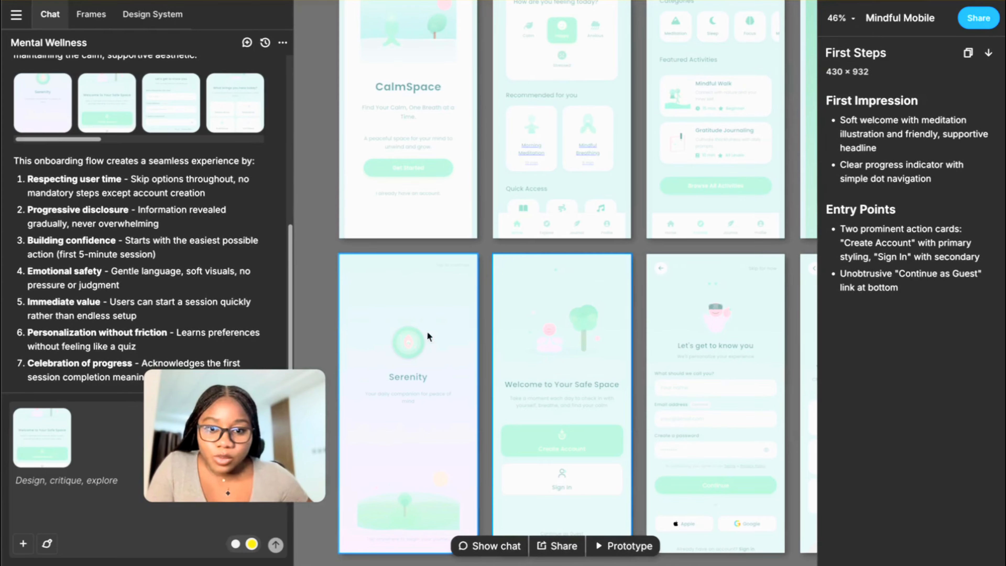
- Examine the onboarding flow in order, from the Serenity splash frame through the "Stay gently connected" reminders frame and beyond
drag(504, 263, 470, 233)
scroll(471, 233, right, 5)
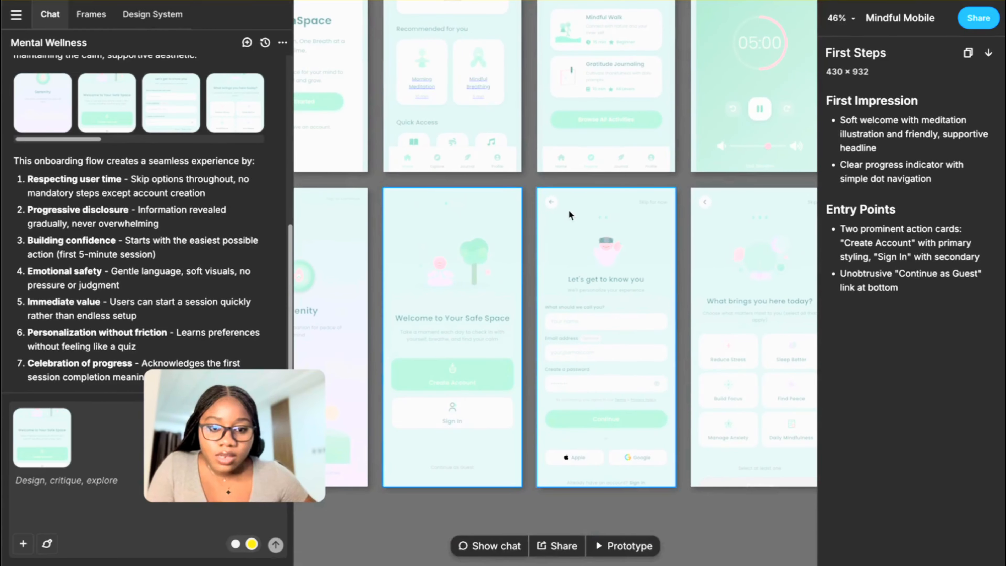
scroll(526, 214, right, 5)
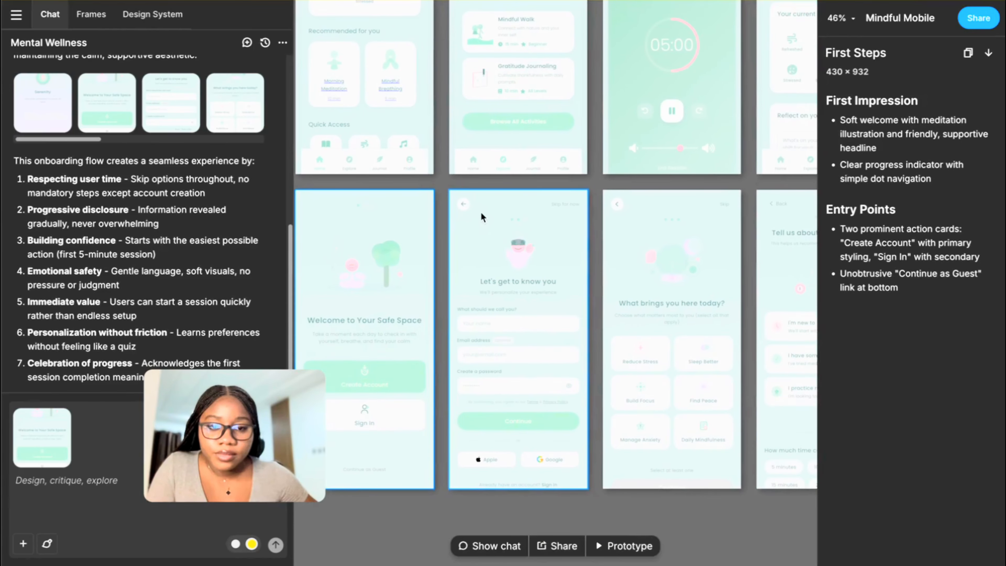
scroll(576, 217, right, 4)
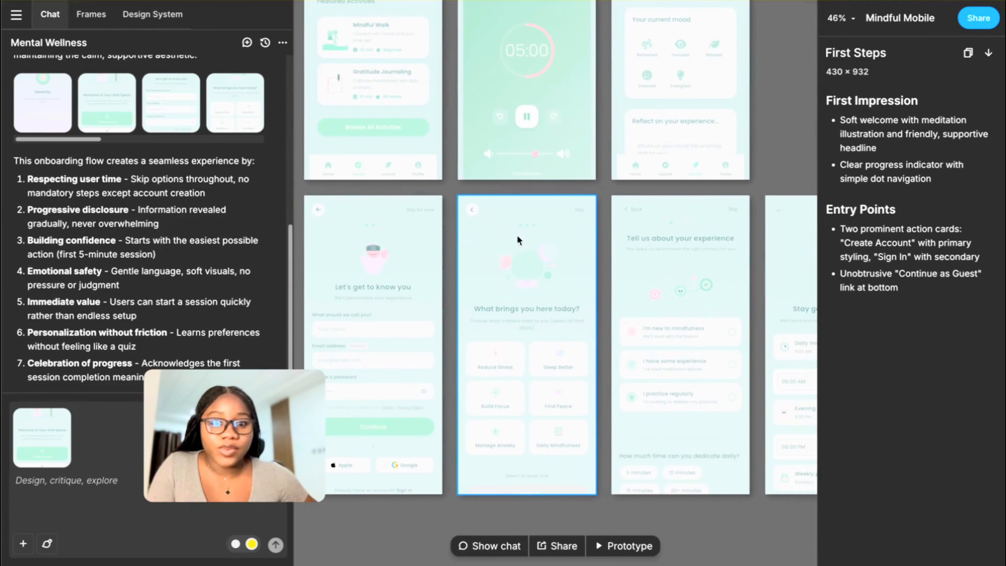
scroll(624, 234, right, 3)
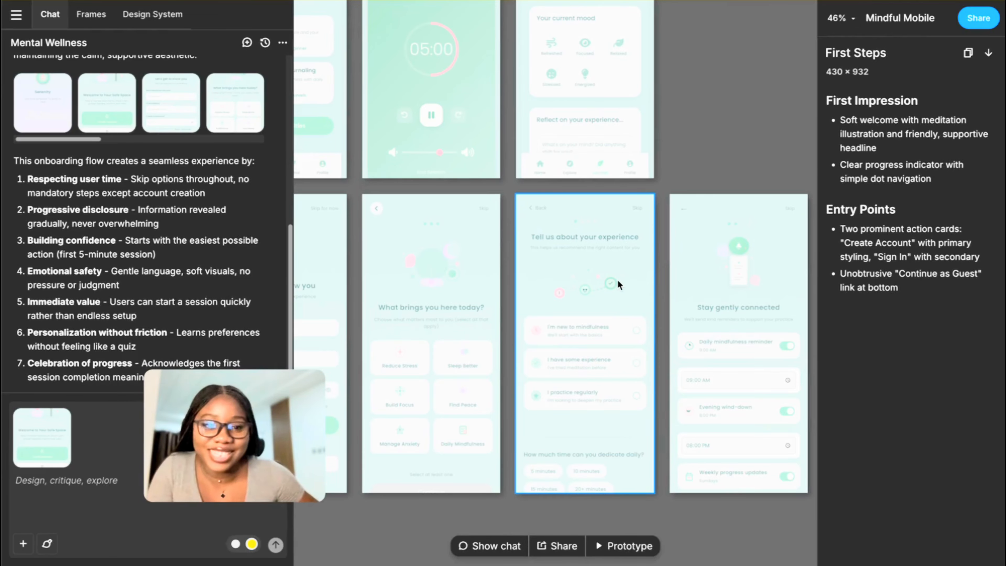
drag(617, 279, 467, 263)
drag(672, 264, 617, 257)
- Go back to the "Welcome to Your Safe Space" frame and re-examine the account details, goals and experience frames
drag(542, 230, 754, 260)
drag(379, 252, 638, 274)
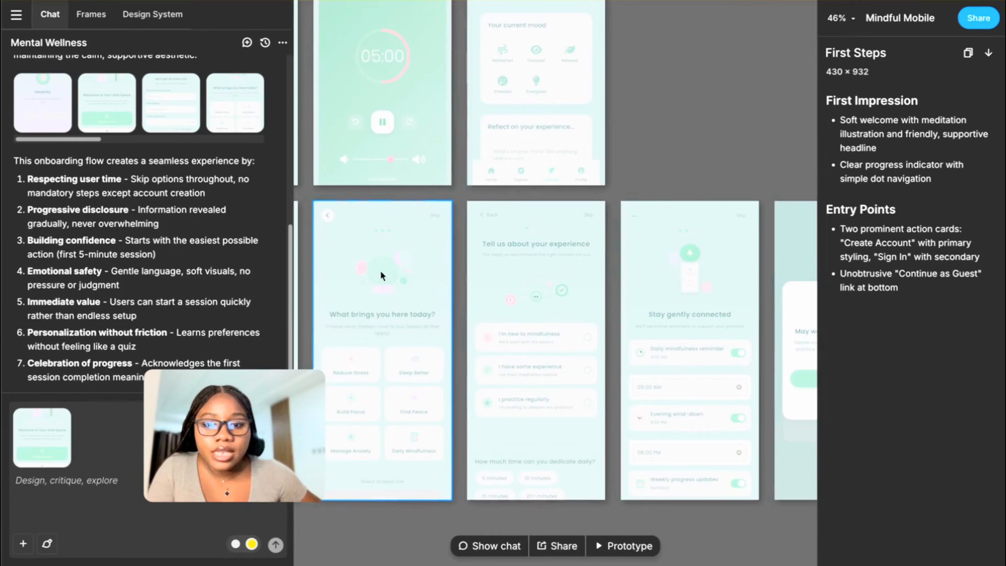
drag(362, 274, 635, 276)
drag(396, 267, 467, 266)
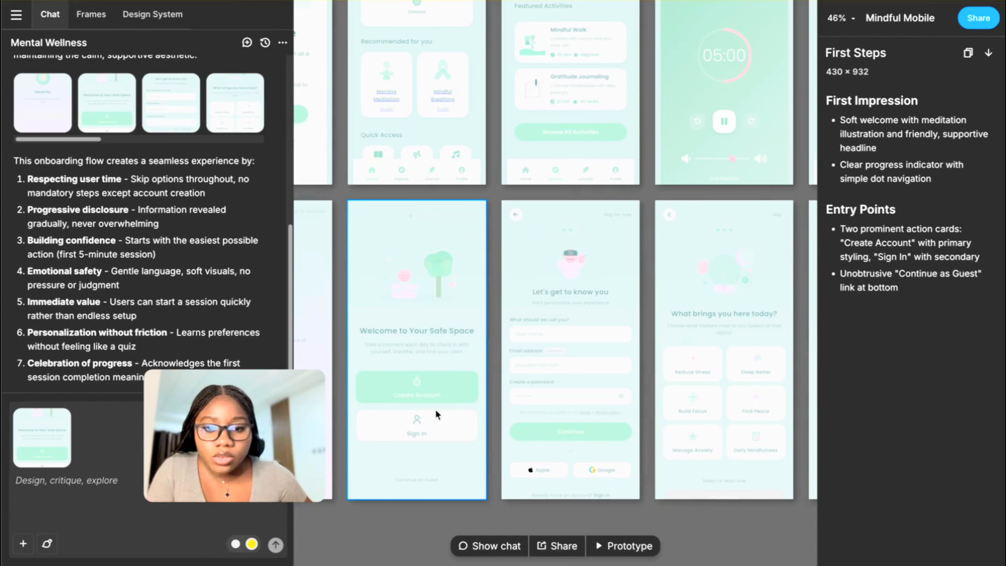
drag(614, 386, 480, 251)
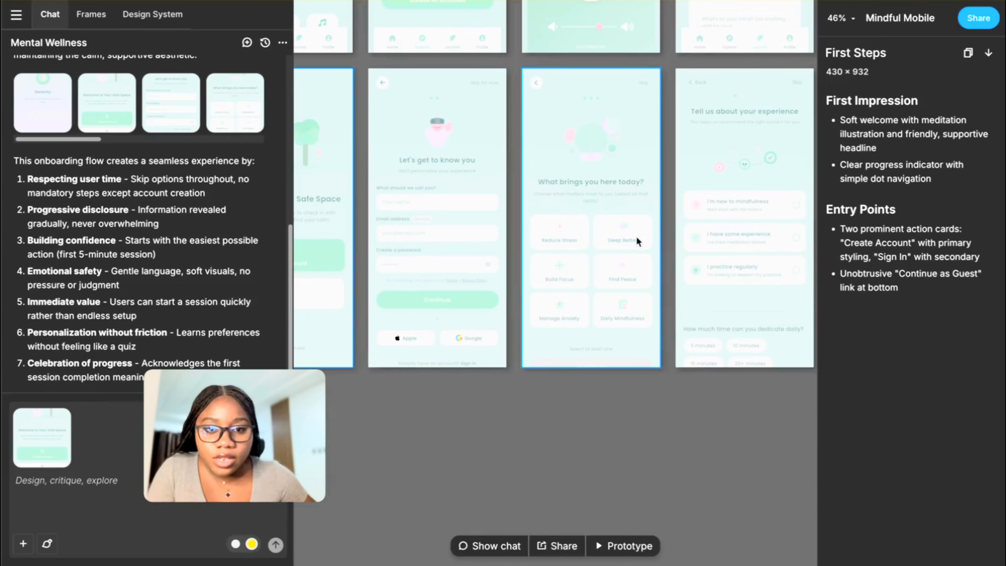
drag(636, 240, 537, 235)
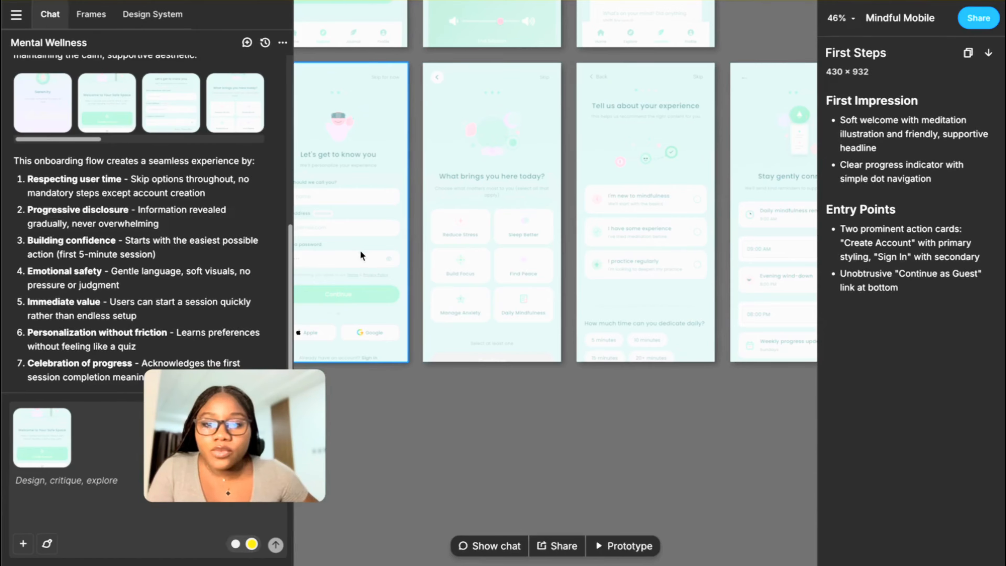
drag(377, 223, 450, 227)
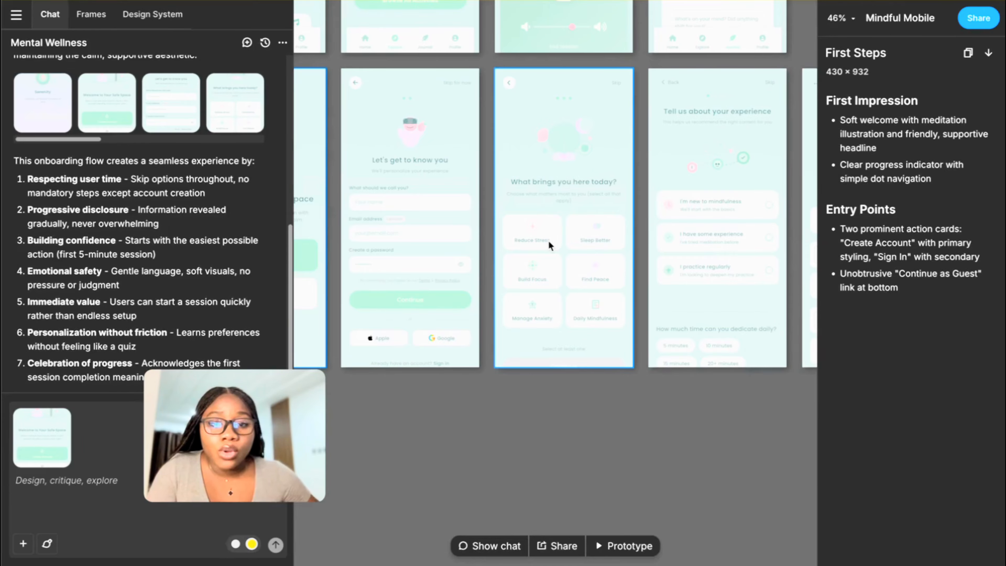
- Examine the "What brings you here today?" goals frame up close, along with the neighbouring experience frame
scroll(549, 244, right, 4)
click(646, 238)
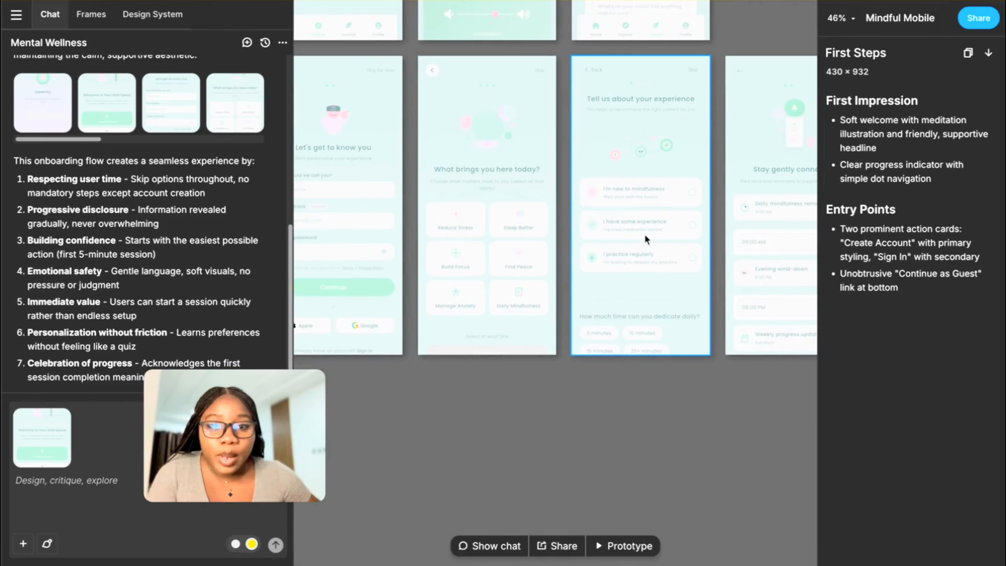
click(727, 228)
scroll(730, 225, right, 1)
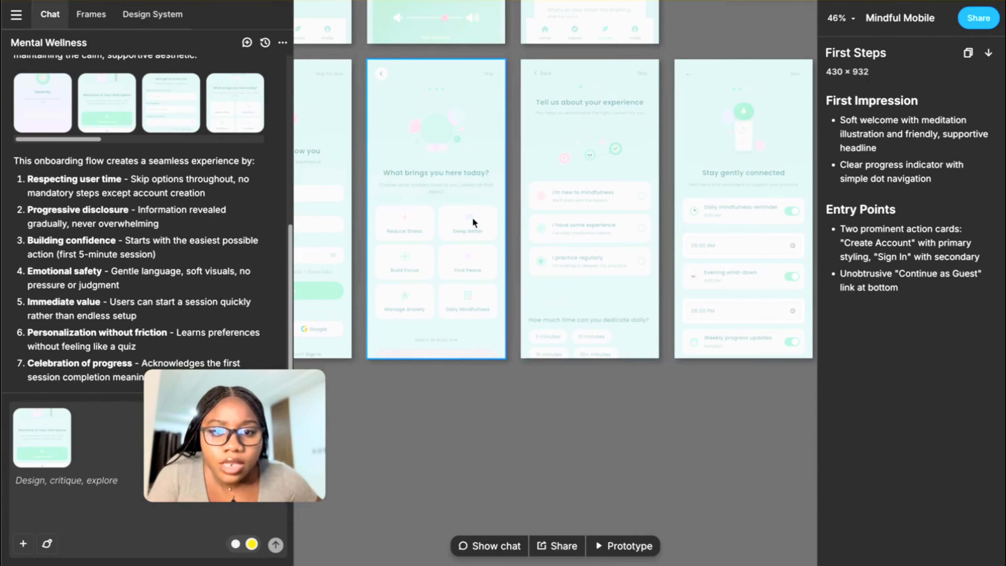
scroll(433, 197, right, 1)
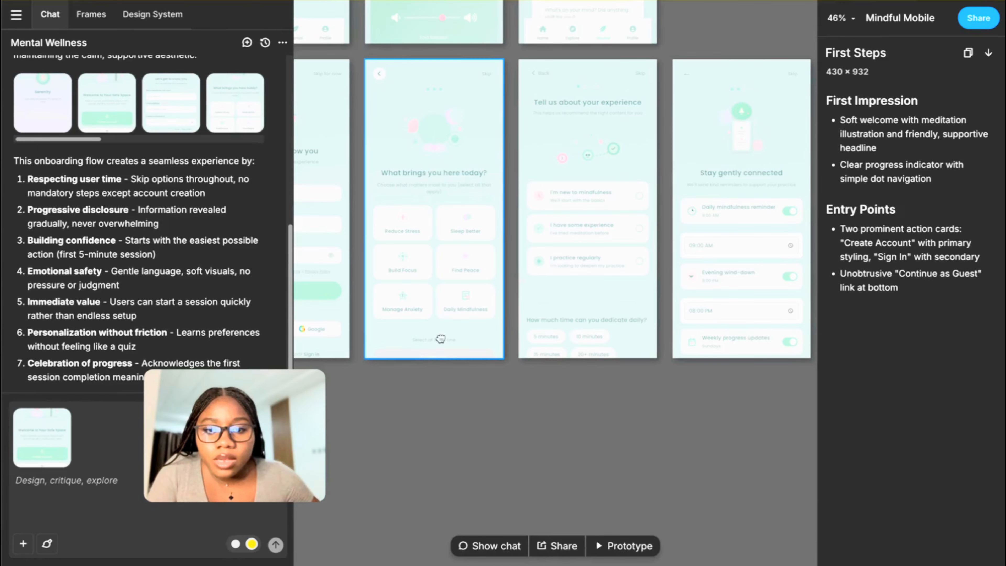
scroll(441, 335, up, 3)
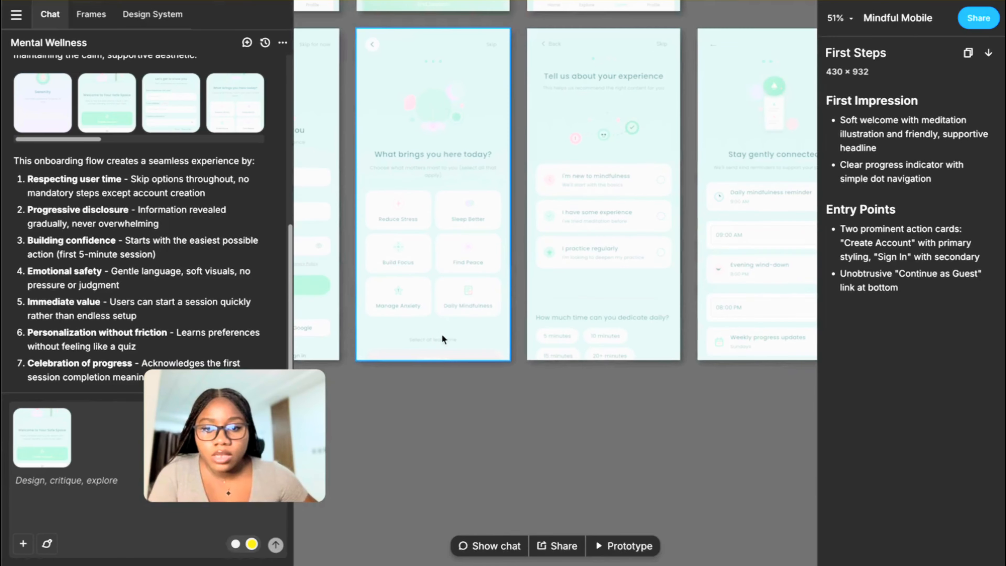
scroll(442, 333, up, 5)
scroll(442, 334, down, 15)
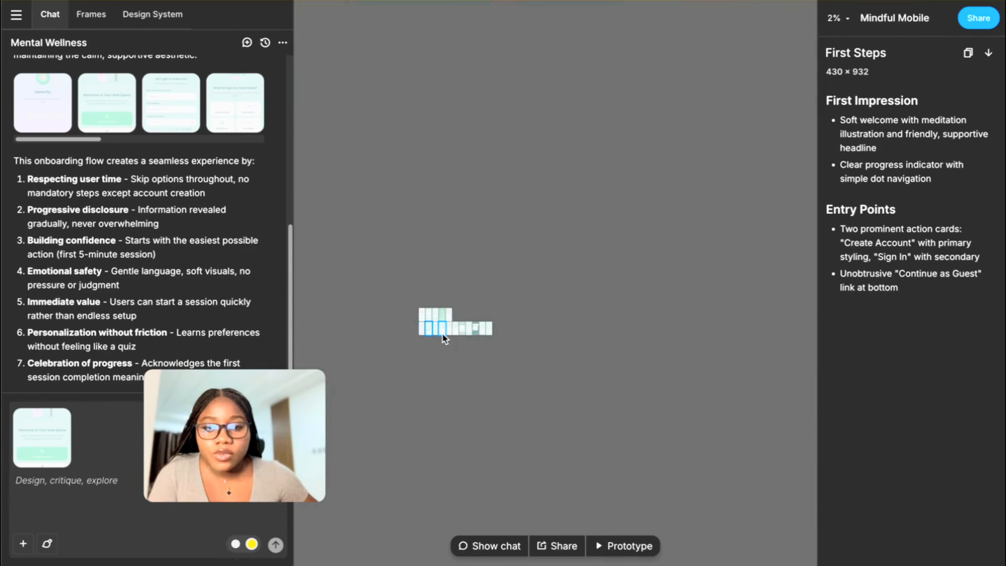
scroll(442, 335, up, 10)
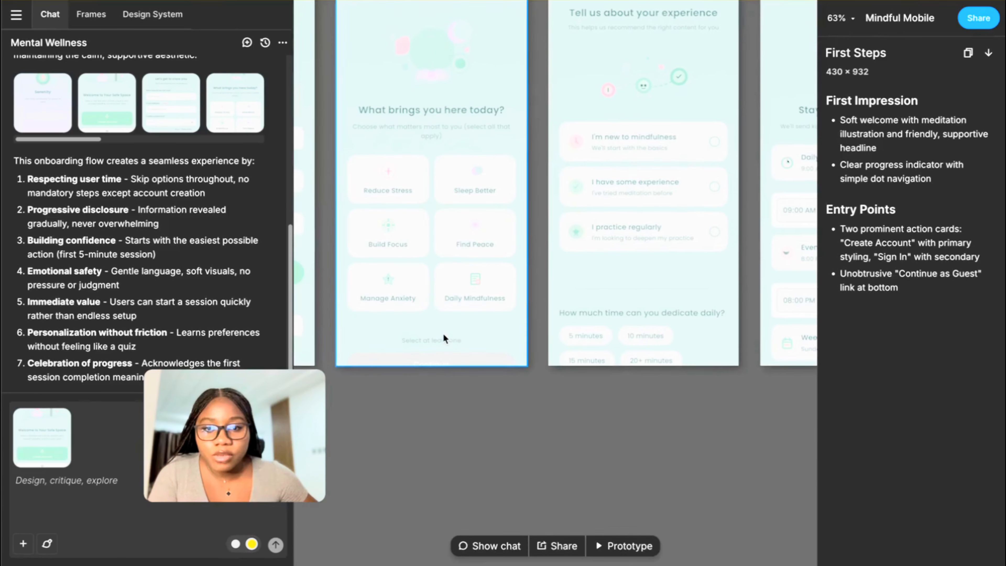
scroll(444, 334, up, 1)
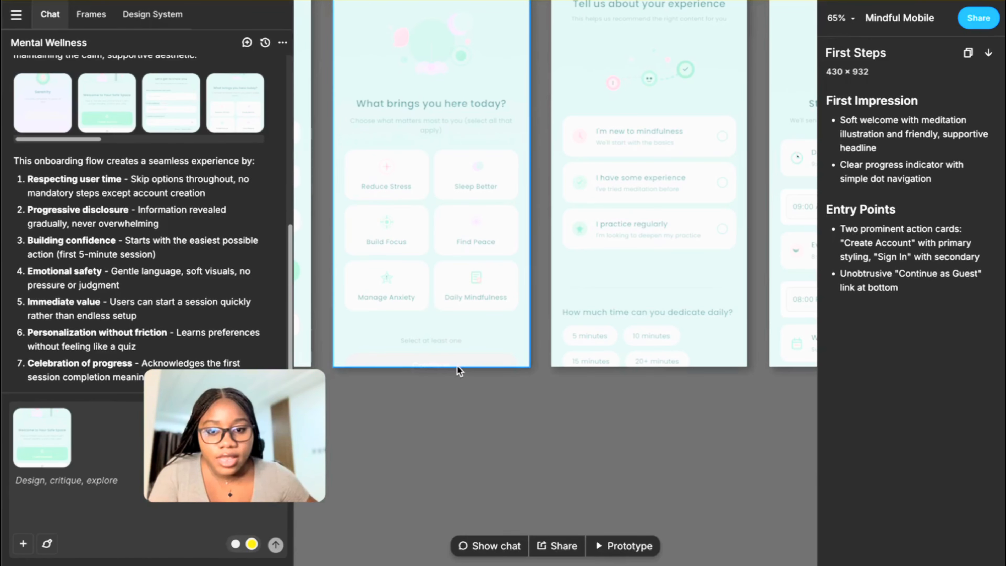
scroll(462, 353, down, 1)
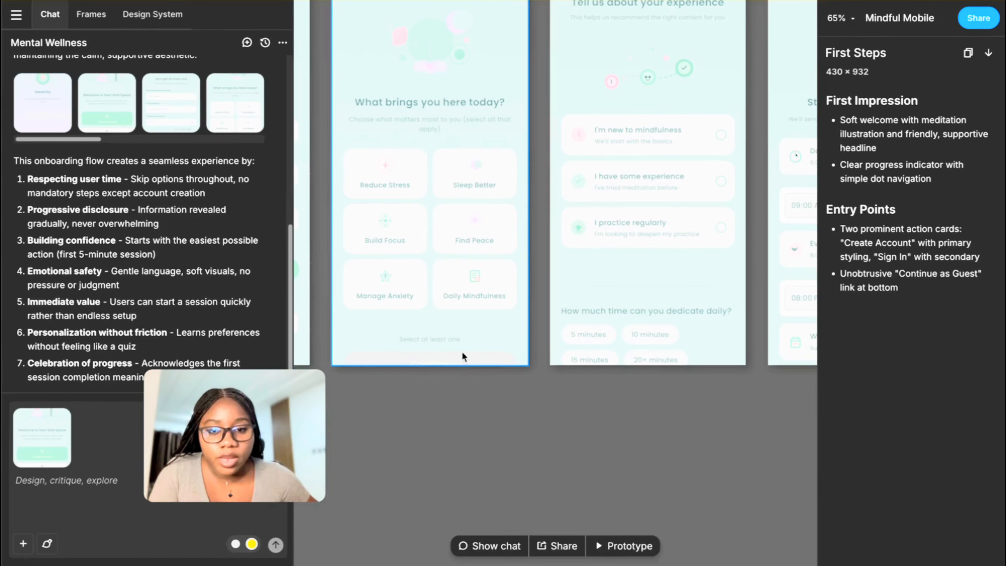
- Examine the "Tell us about your experience" frame and compare its header and layout with the "Stay gently connected" frame
scroll(462, 351, right, 3)
scroll(463, 351, up, 1)
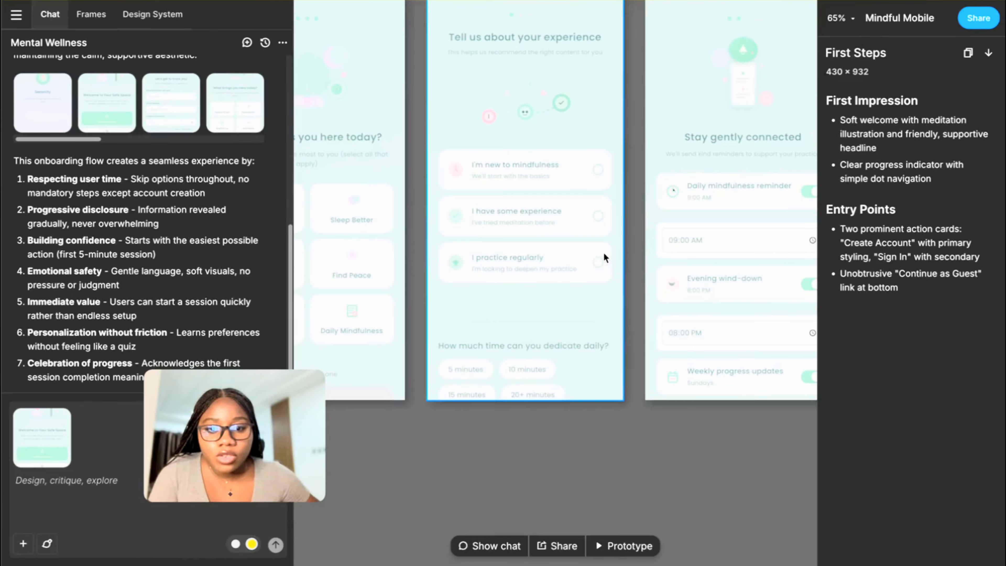
scroll(604, 258, right, 2)
scroll(603, 258, up, 2)
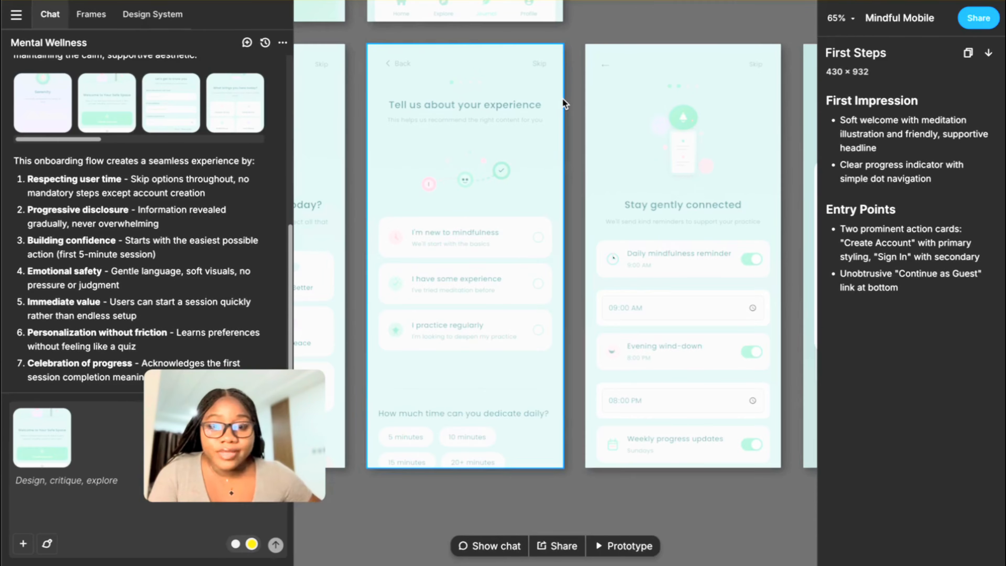
drag(589, 106, 567, 121)
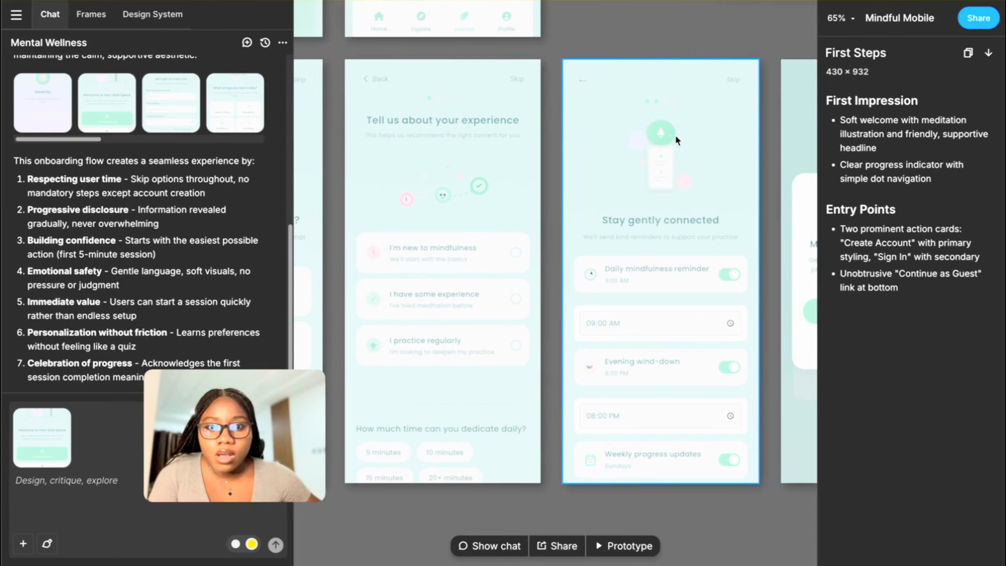
drag(673, 137, 662, 140)
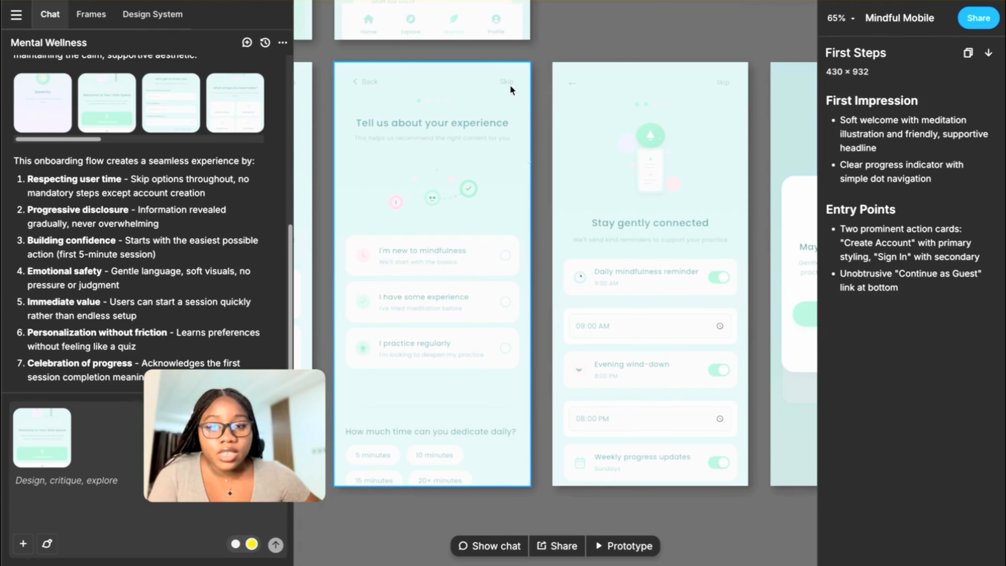
drag(492, 81, 528, 93)
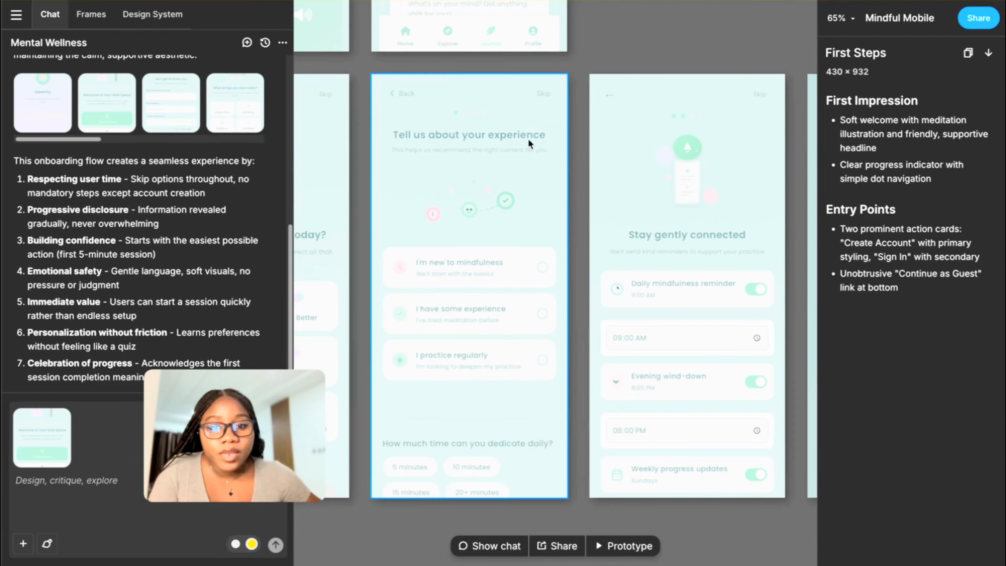
drag(646, 152, 528, 137)
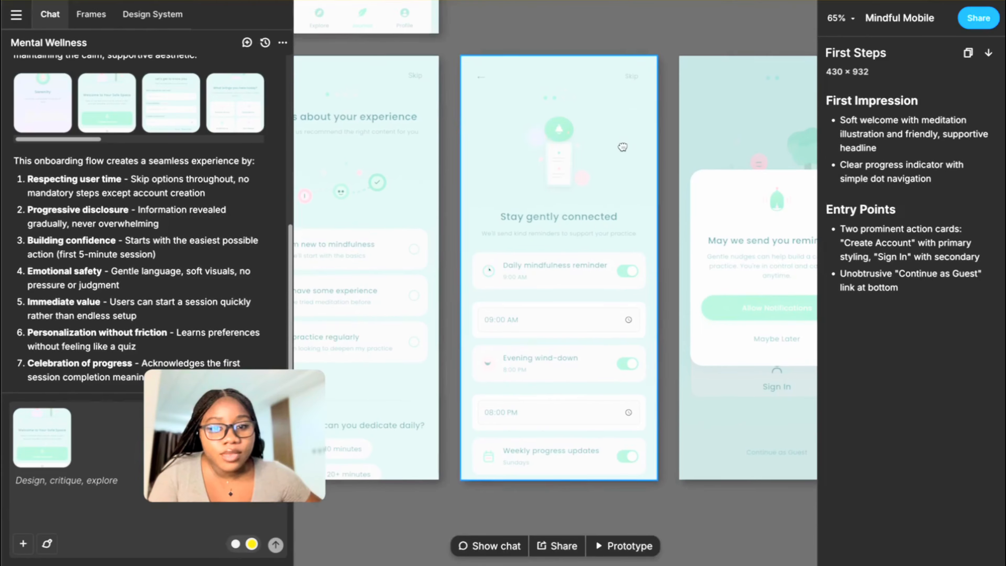
- Review the remaining onboarding frames, from the "May we send you reminders?" prompt to the "You did it!" completion frame
scroll(578, 141, right, 3)
drag(647, 159, 508, 149)
drag(574, 152, 482, 154)
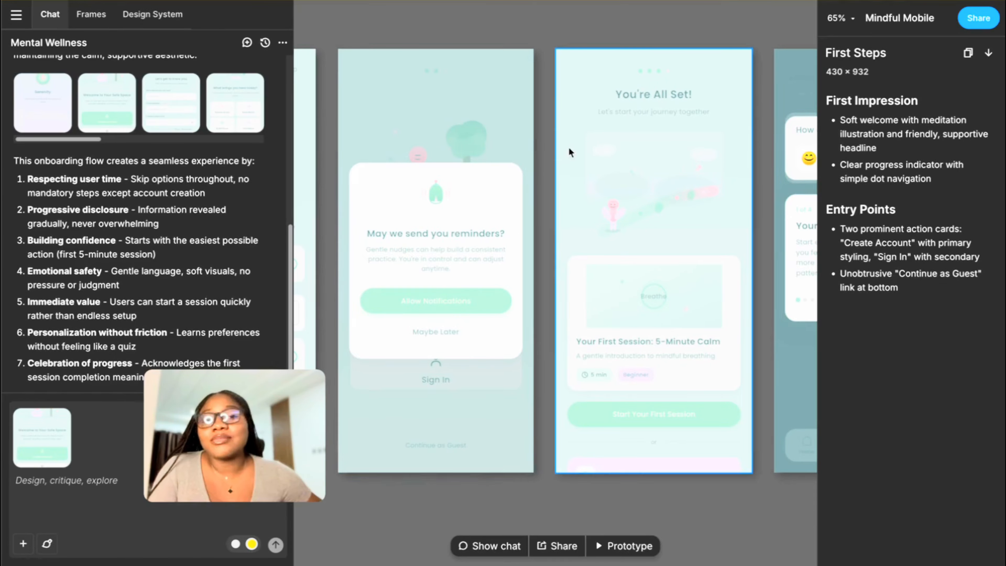
drag(568, 146, 443, 140)
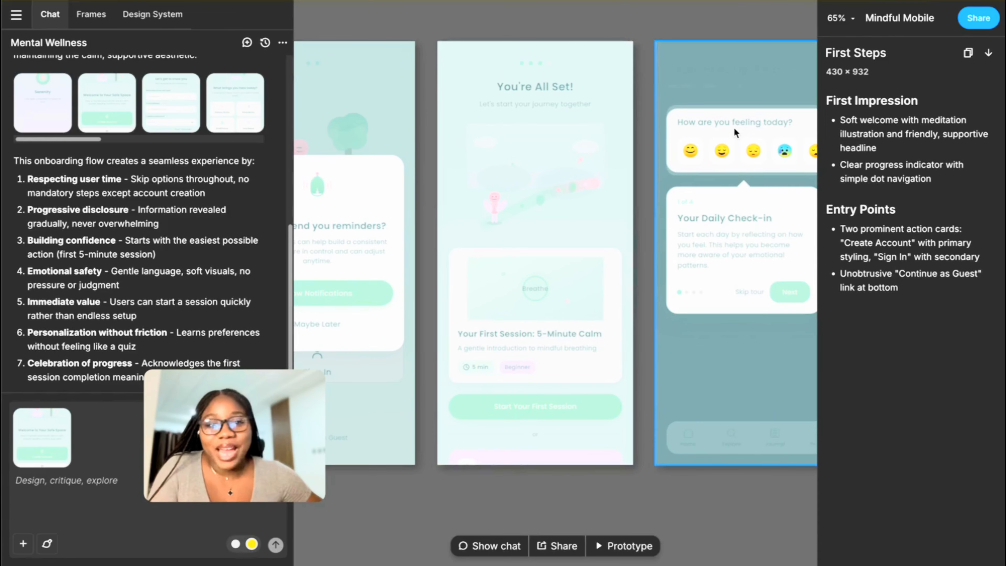
scroll(735, 130, right, 9)
drag(731, 126, 629, 127)
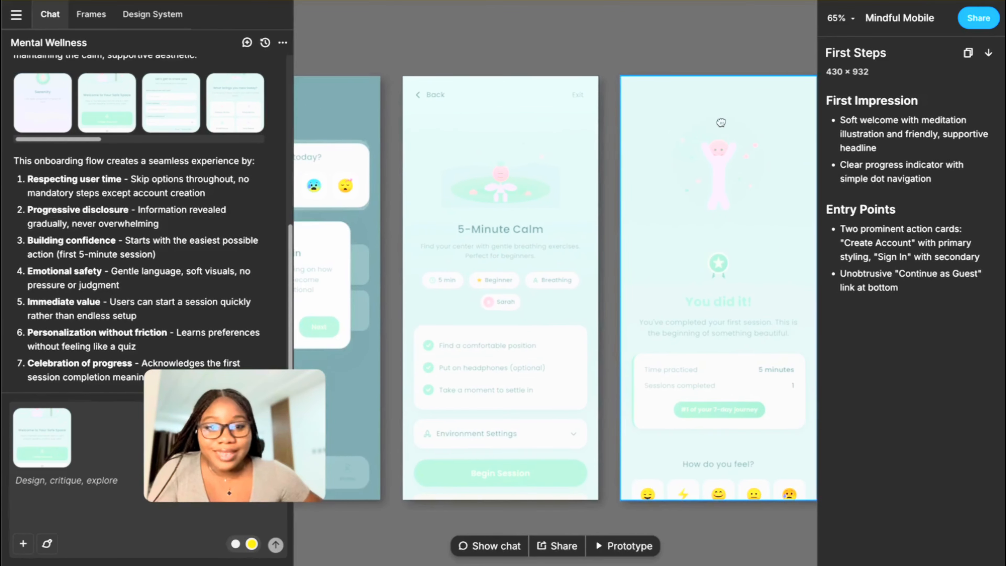
drag(722, 123, 701, 133)
- Survey both rows of generated frames in an overview of the whole canvas
scroll(702, 132, down, 10)
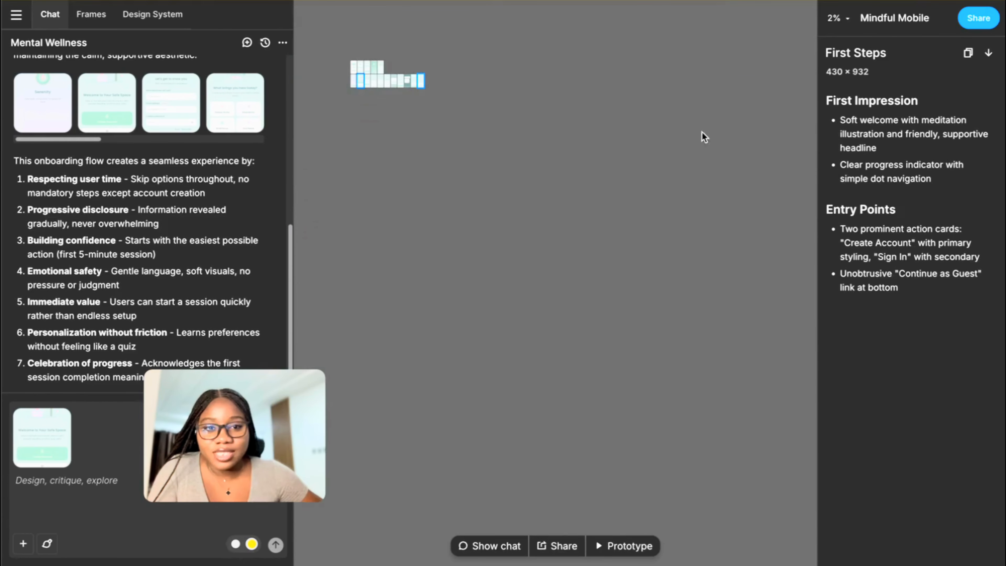
scroll(351, 71, up, 3)
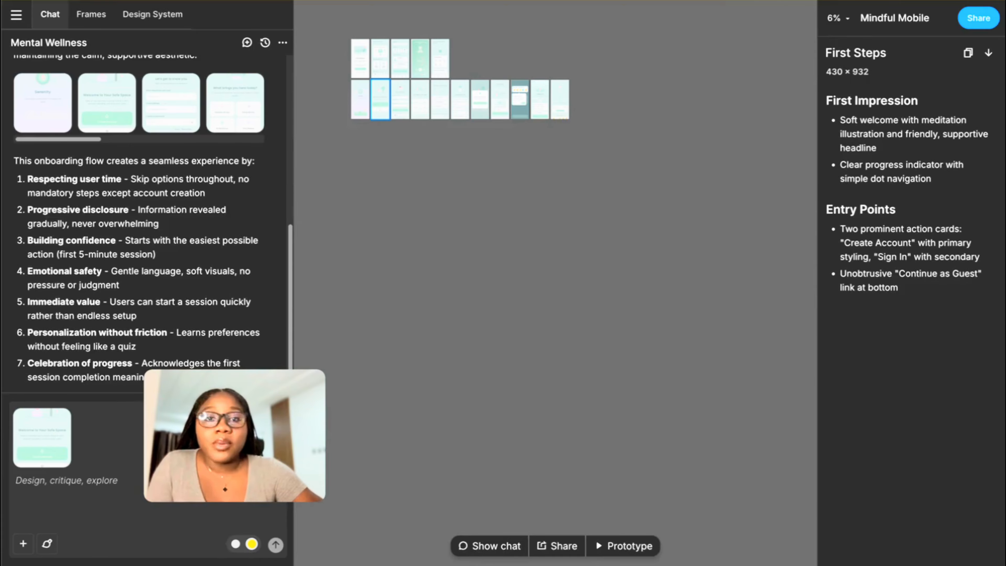
scroll(369, 131, up, 4)
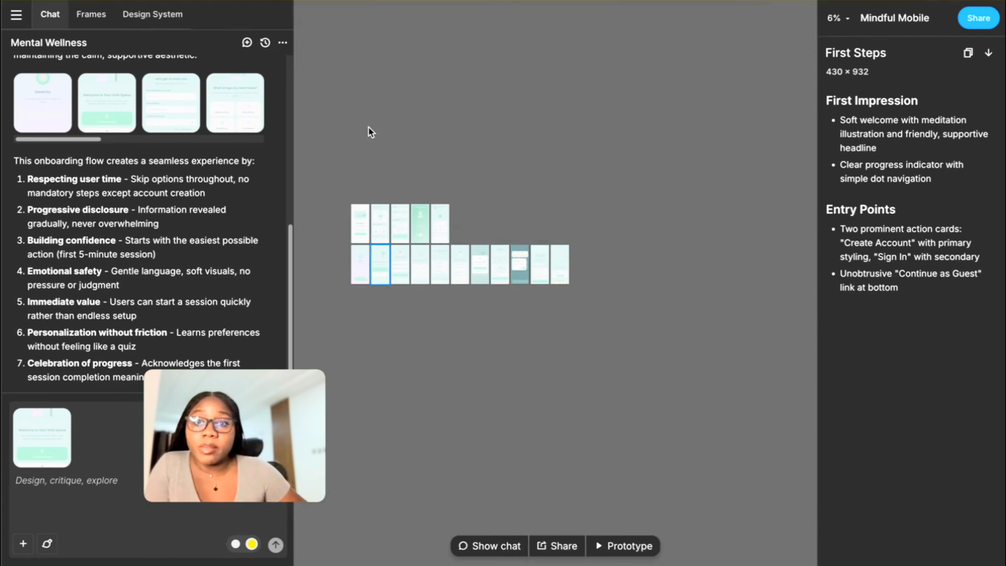
scroll(381, 220, up, 6)
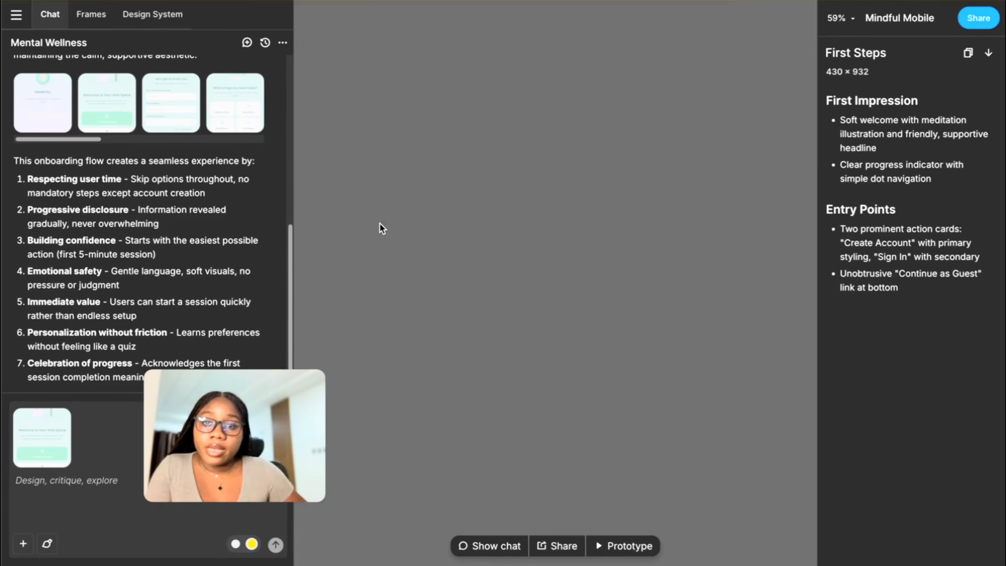
scroll(379, 224, down, 8)
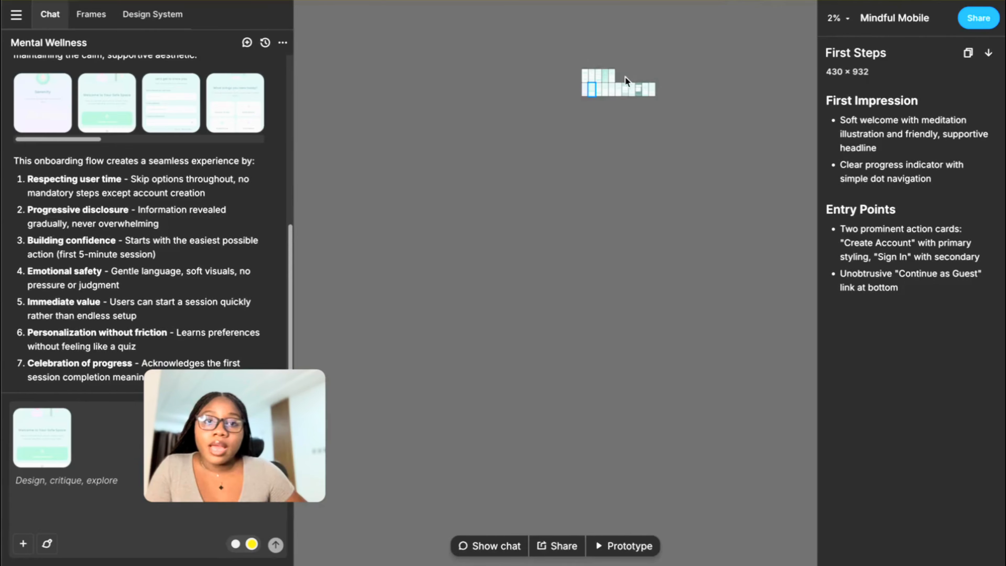
scroll(604, 90, up, 10)
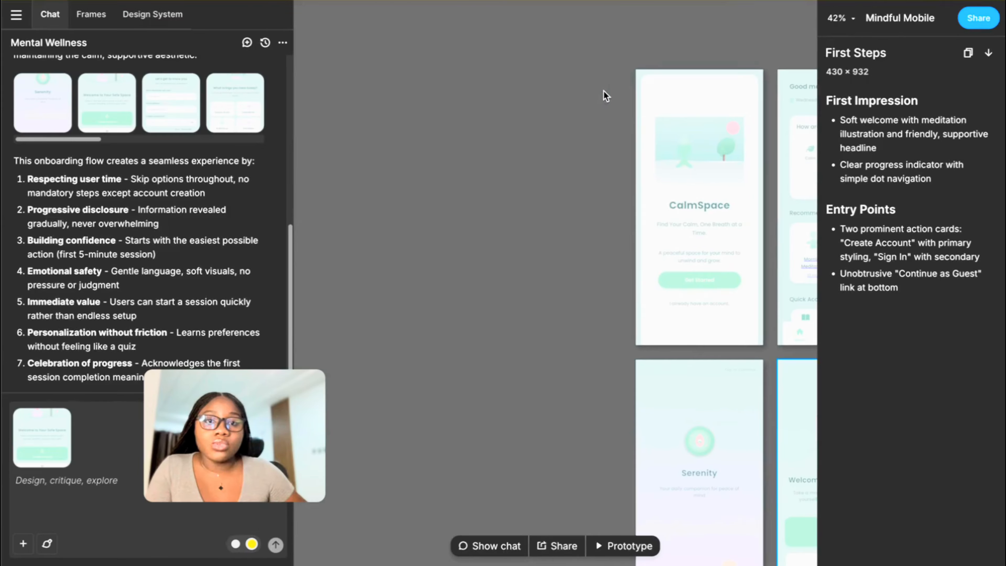
drag(666, 98, 361, 64)
scroll(678, 125, down, 8)
scroll(678, 125, up, 3)
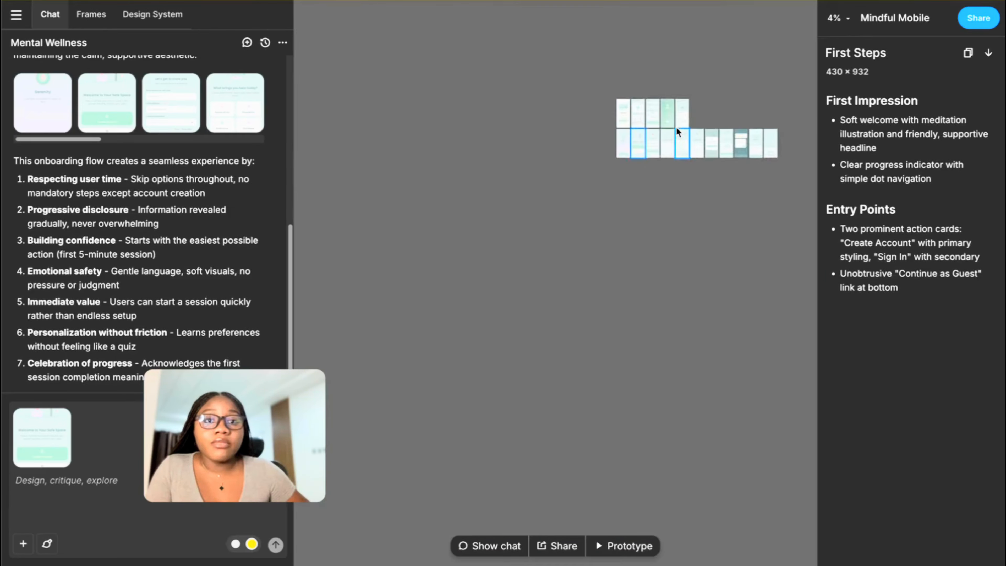
scroll(633, 139, up, 6)
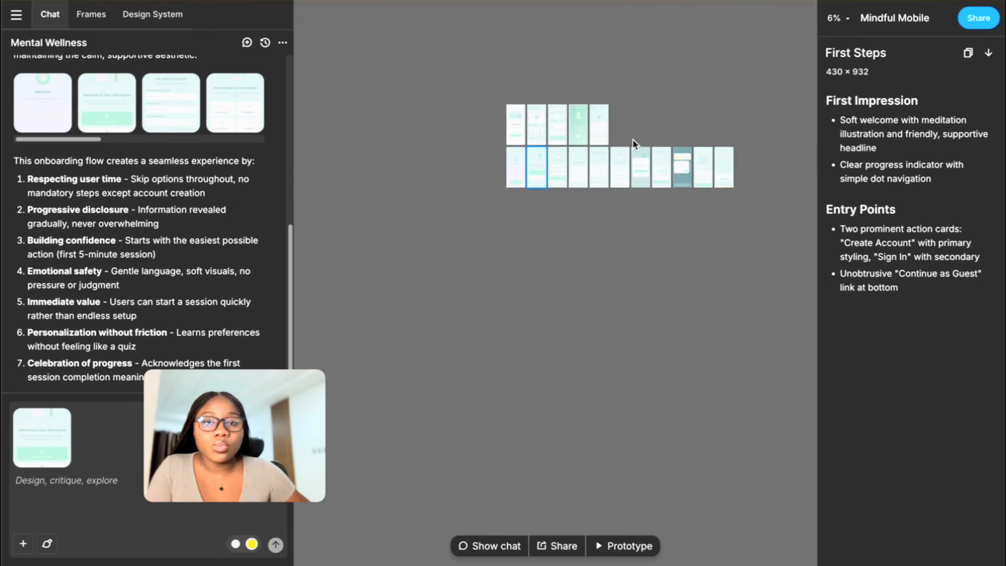
scroll(530, 173, down, 10)
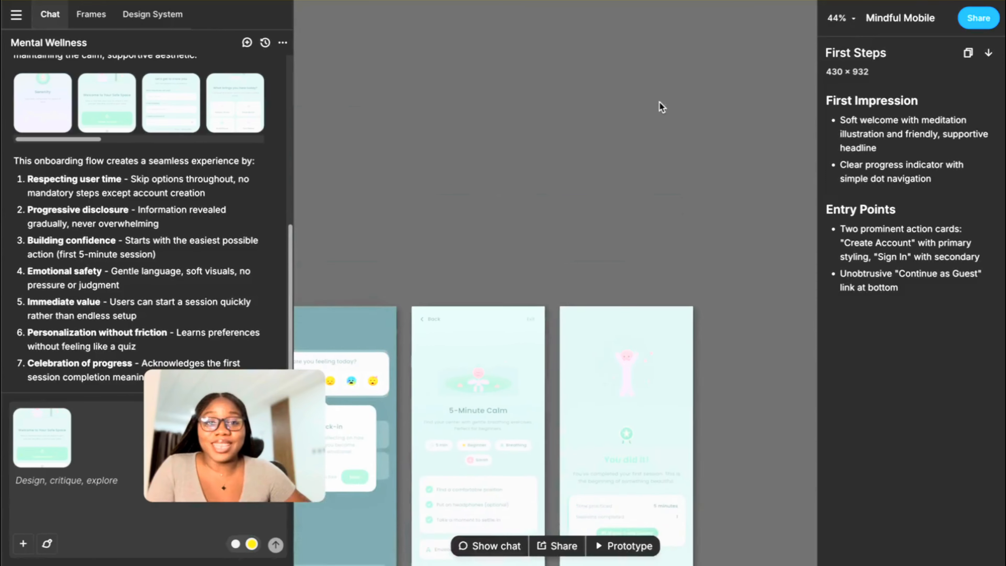
- Compare the CalmSpace, home and Explore screens with the onboarding frames in the row below
scroll(547, 167, up, 3)
scroll(547, 167, right, 2)
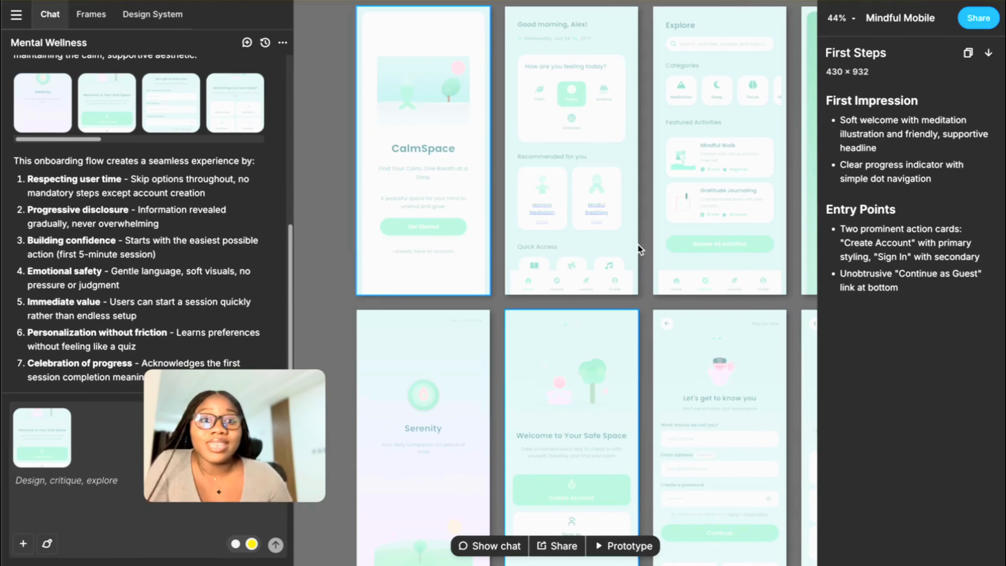
drag(640, 231, 546, 217)
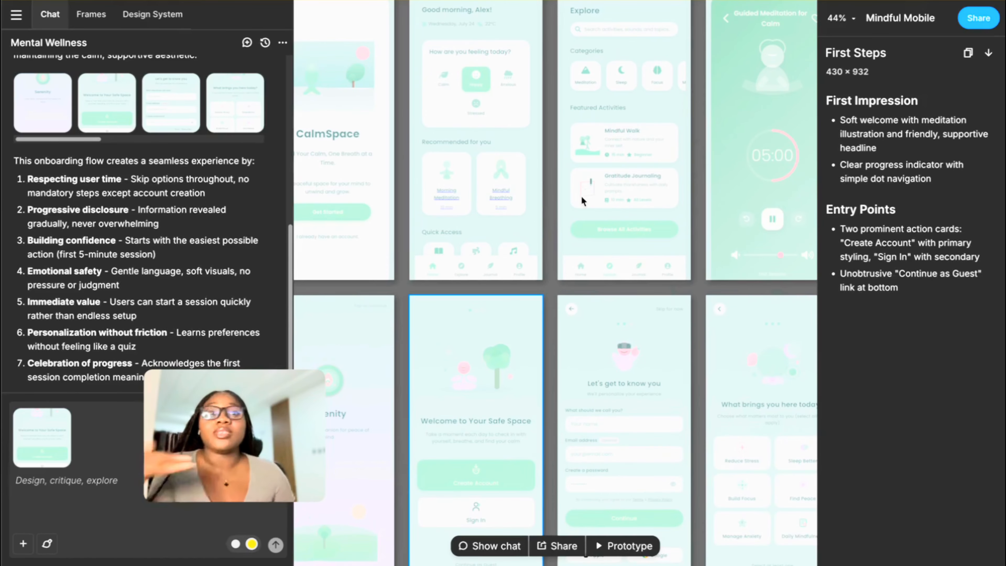